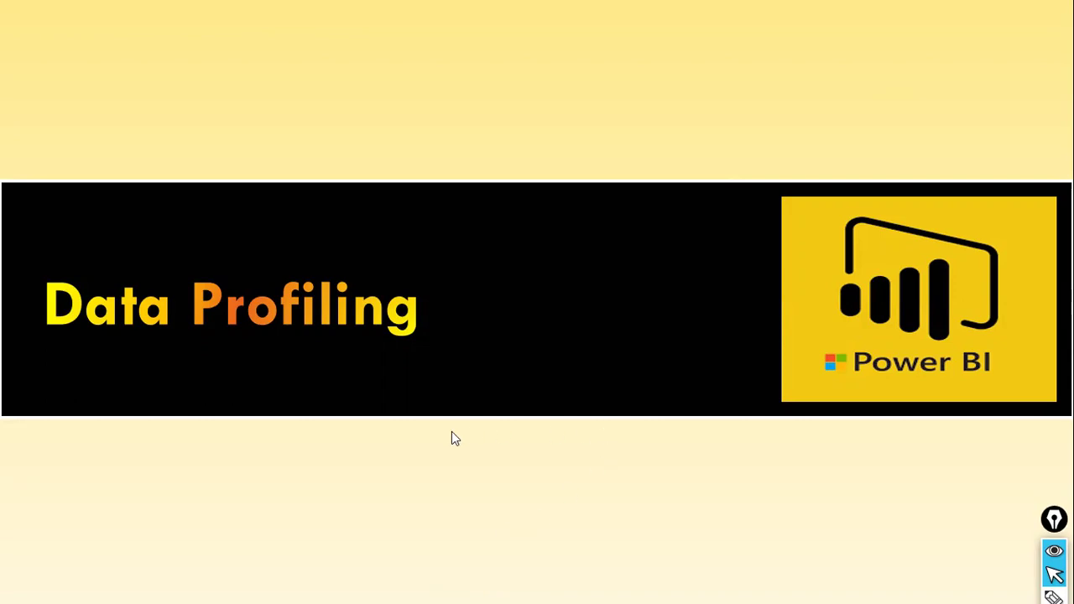
# - Switch to Power BI Desktop and load sales_w04.csv from a Text/CSV source, applying the pending query changes
pyautogui.hotkey('alt', 'Tab')
pyautogui.hotkey('alt', 'Tab')
pyautogui.hotkey('alt', 'Tab')
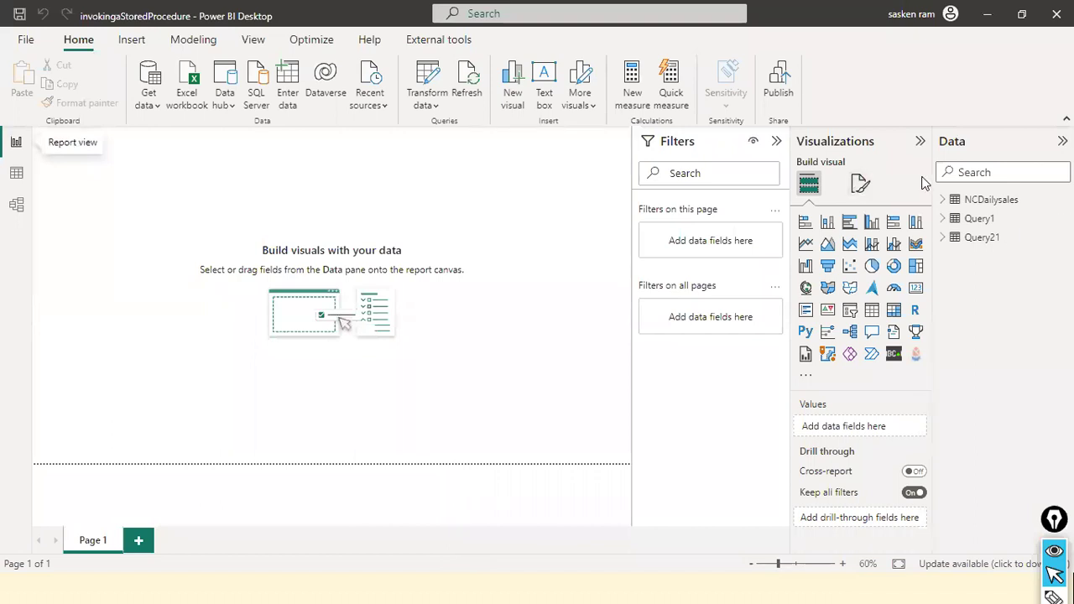
pyautogui.click(148, 102)
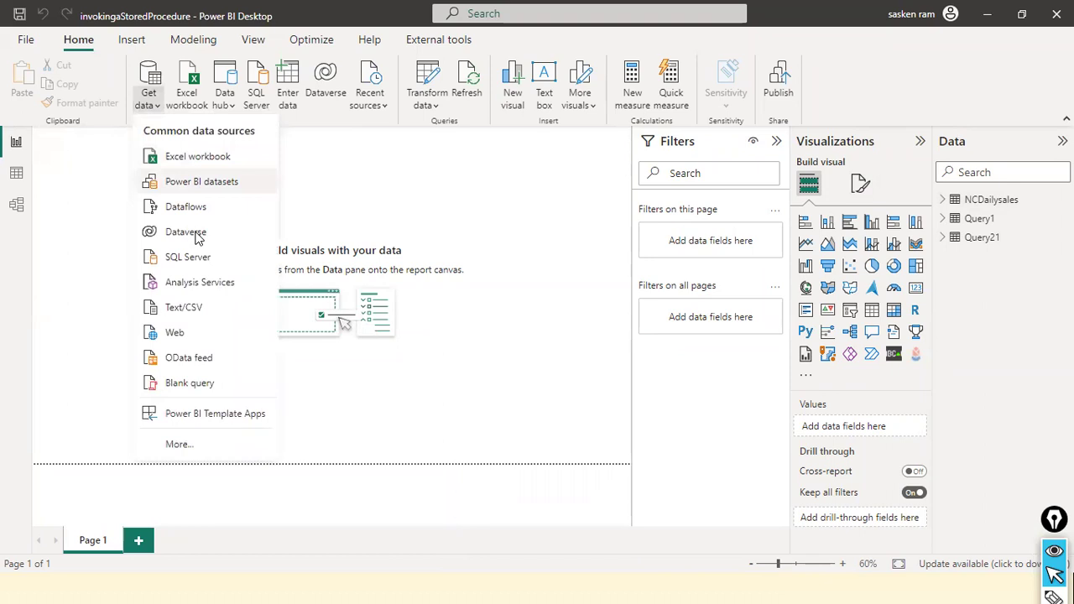
pyautogui.click(212, 307)
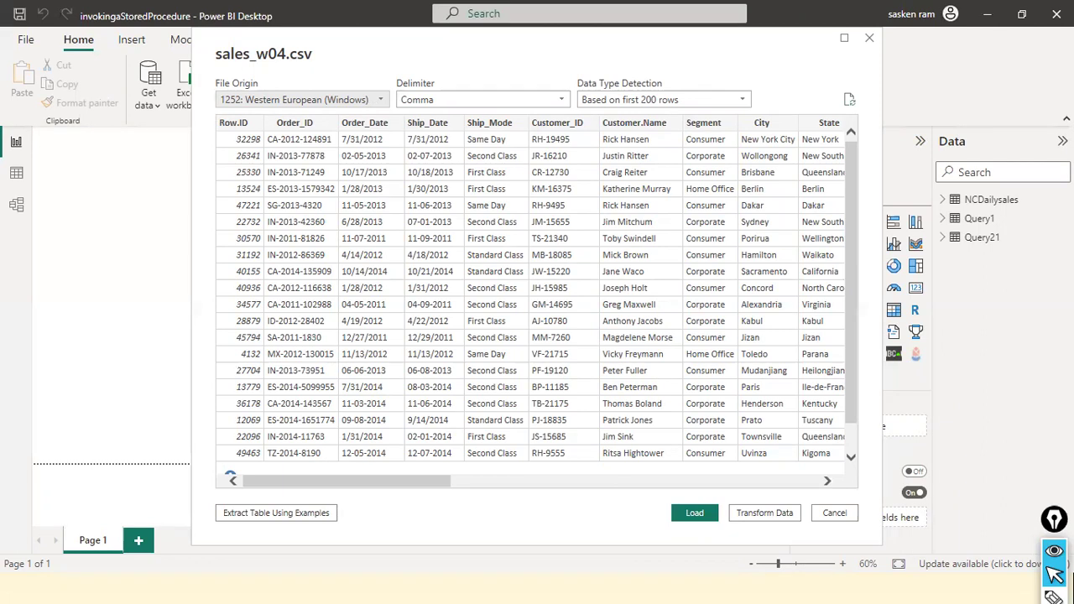
pyautogui.click(698, 511)
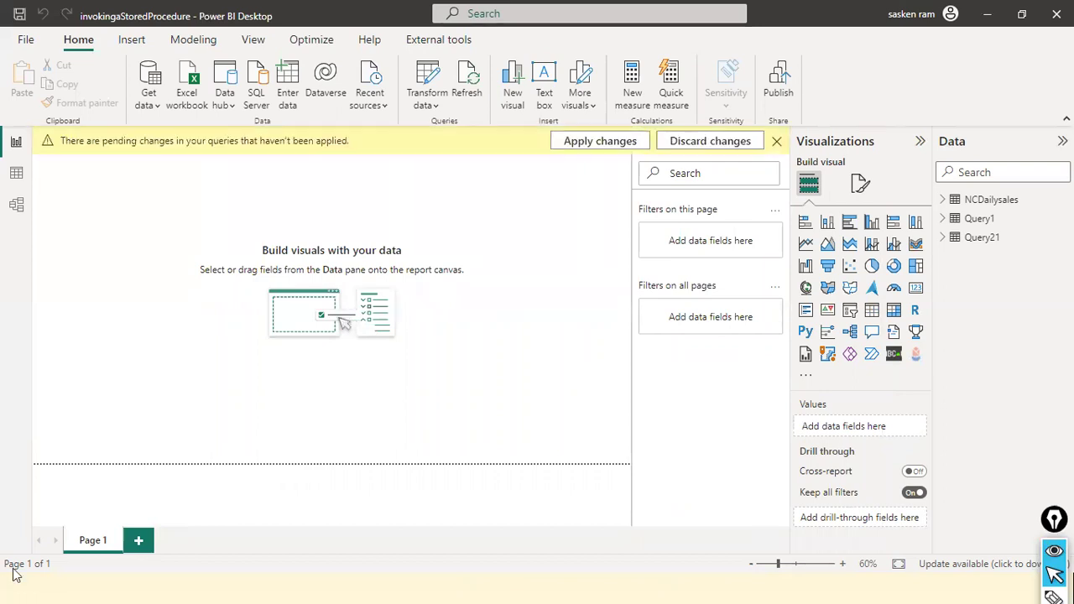
pyautogui.click(602, 142)
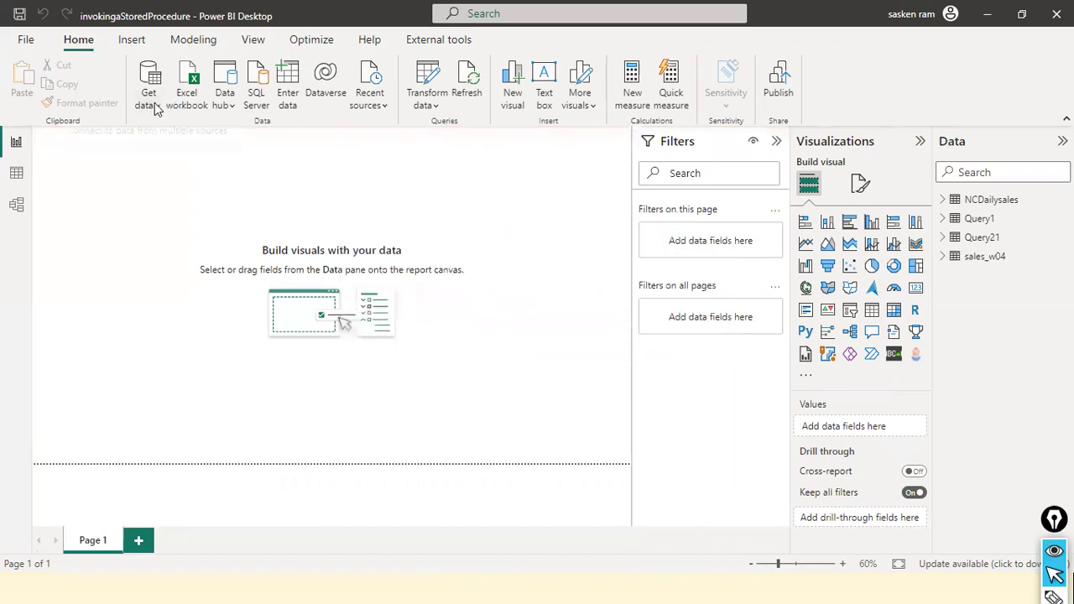
# - Load SalesbyCustomer.csv from the dat1 folder into the report as a Text/CSV source
pyautogui.click(149, 104)
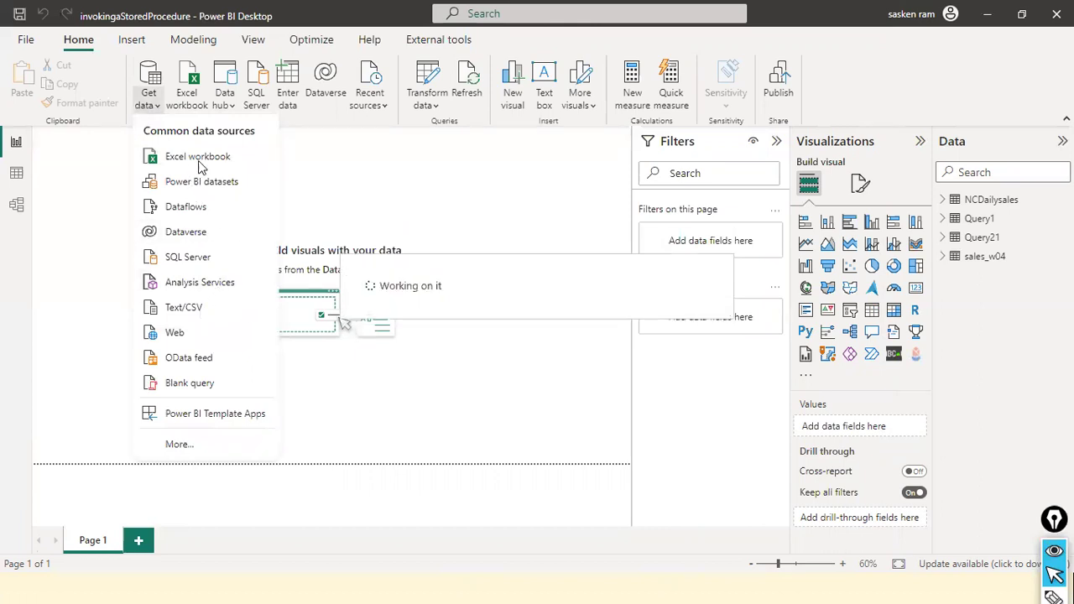
pyautogui.click(183, 307)
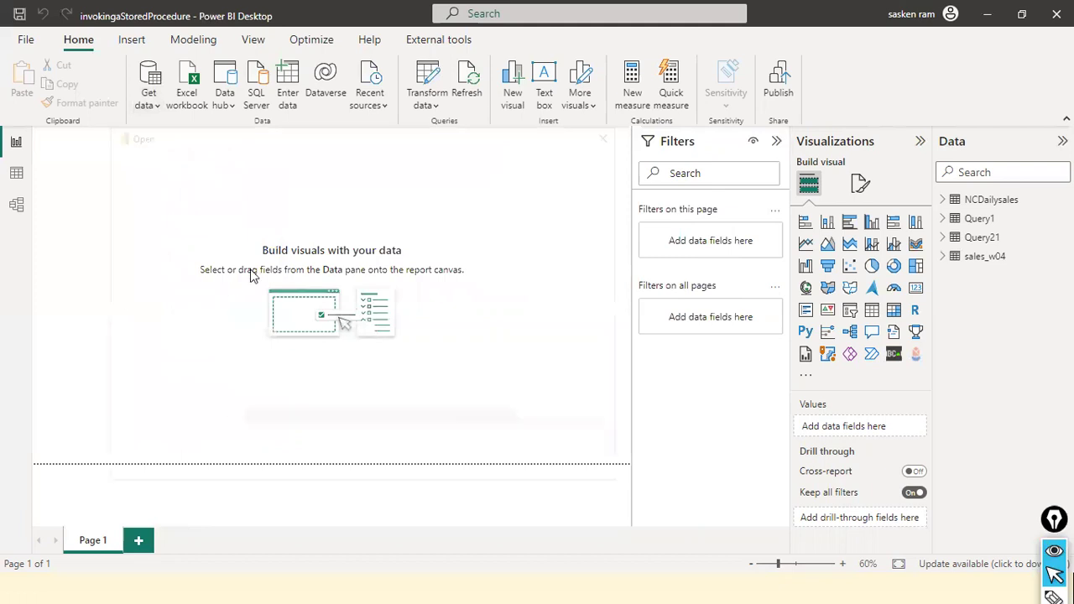
pyautogui.click(252, 277)
pyautogui.press('s')
pyautogui.press('Up')
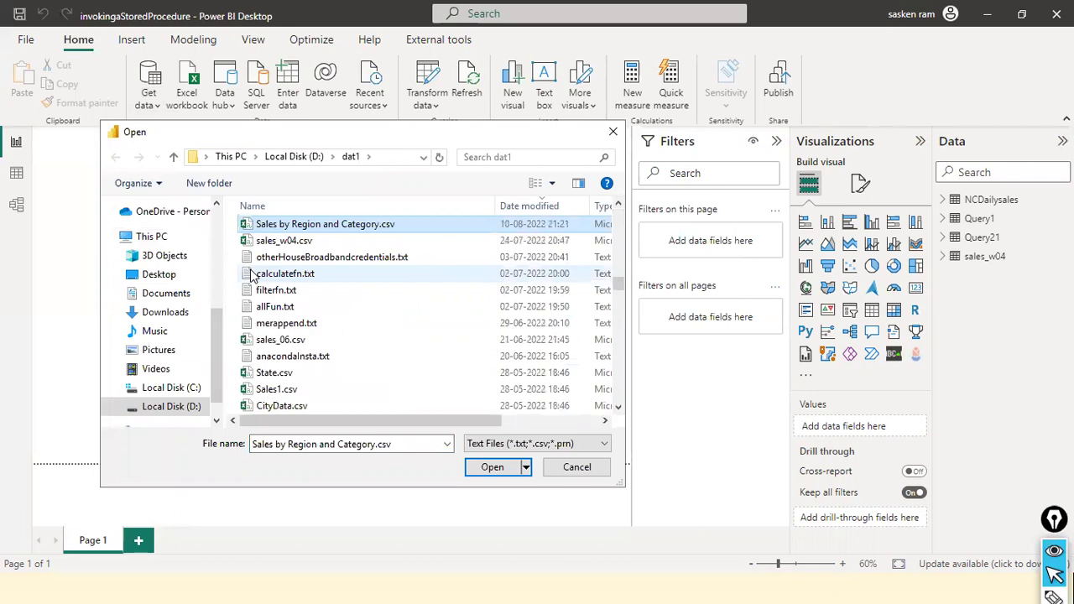
pyautogui.press('Down')
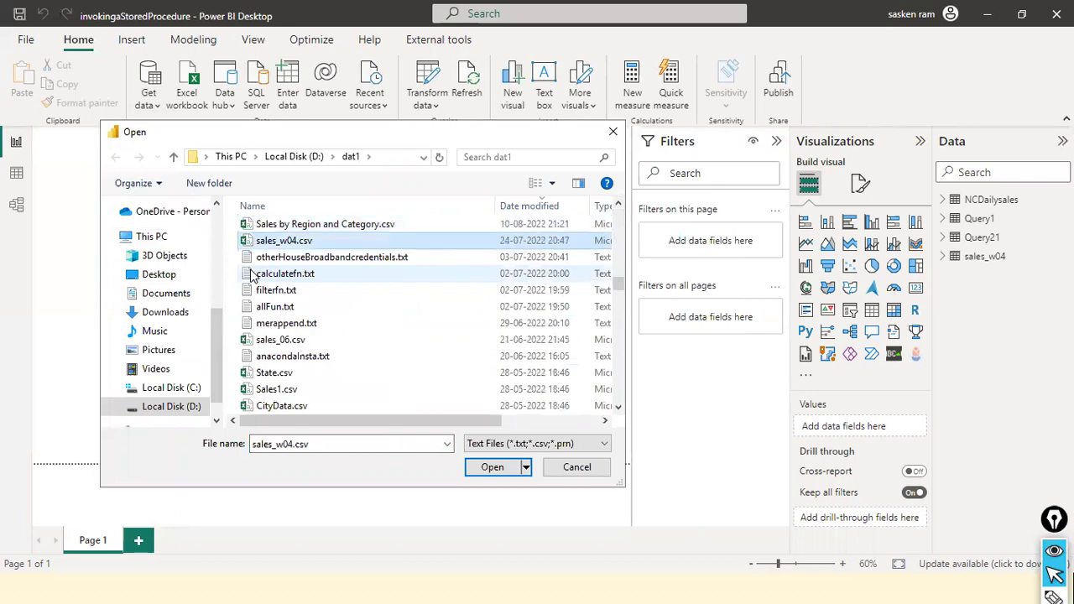
pyautogui.write('s')
pyautogui.write('salesby')
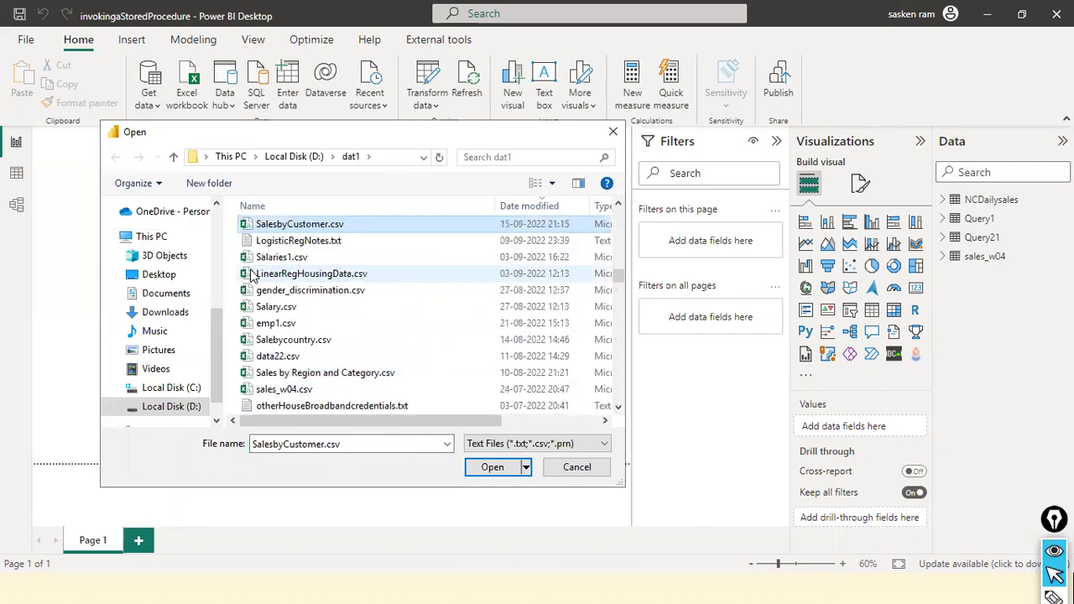
pyautogui.click(498, 468)
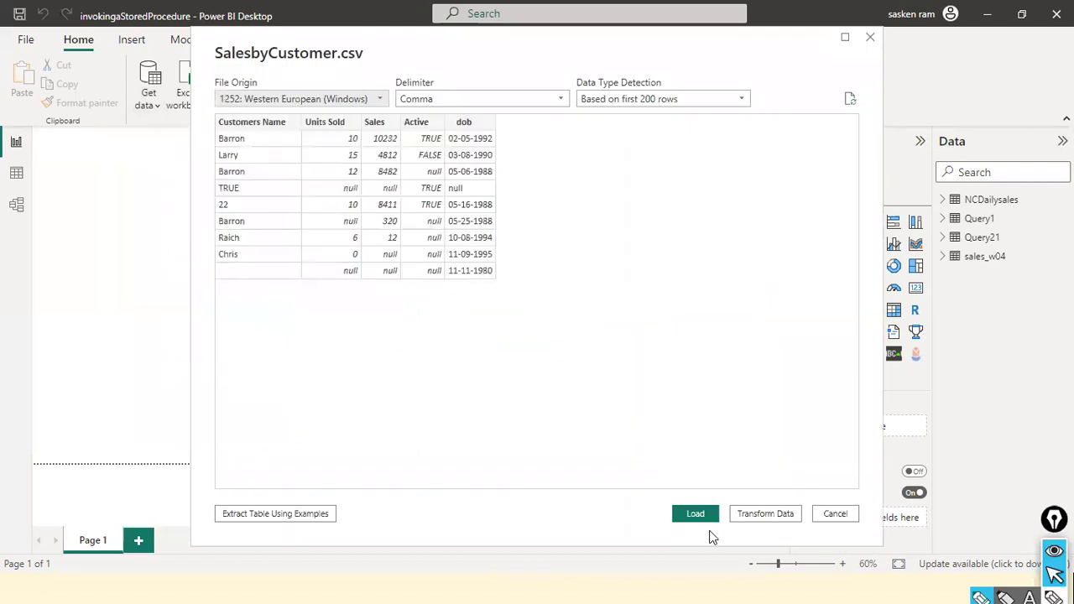
pyautogui.click(696, 513)
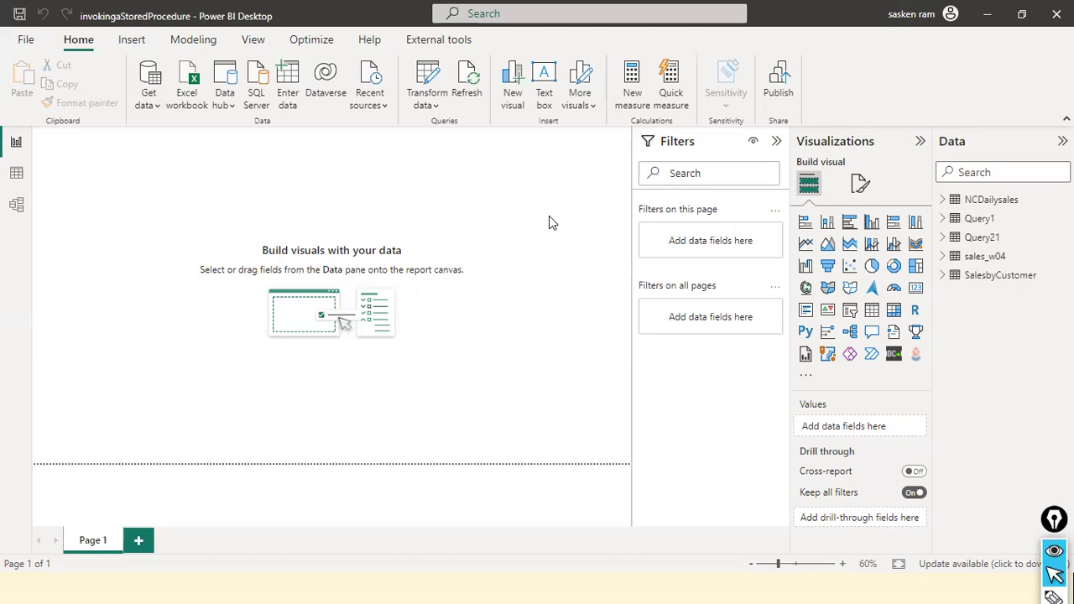
# - Open the Power Query Editor with a refreshed preview and display the SalesbyCustomer query
pyautogui.click(974, 277)
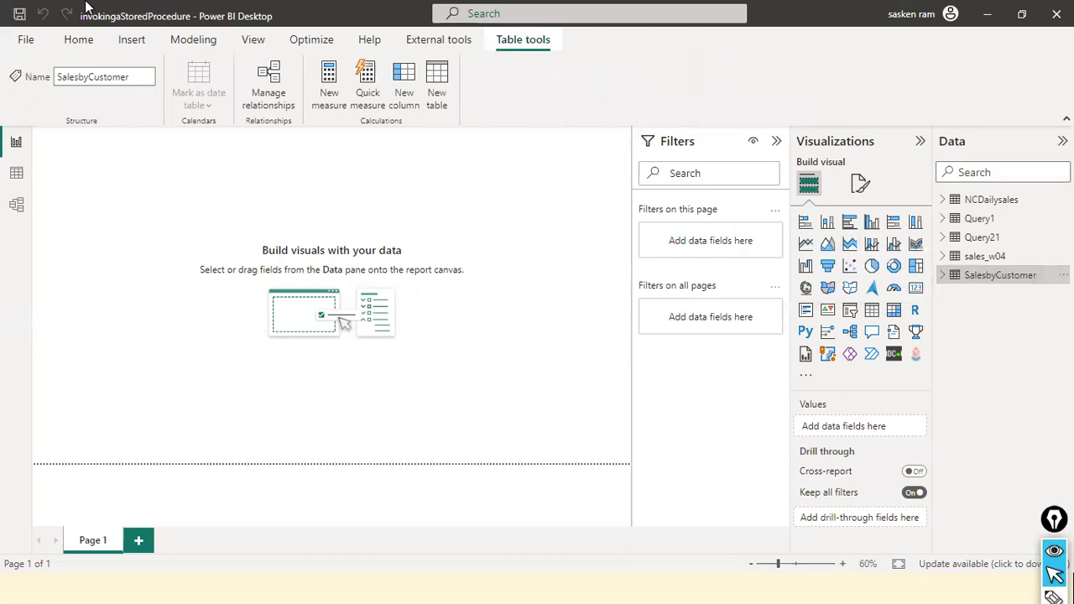
pyautogui.click(79, 42)
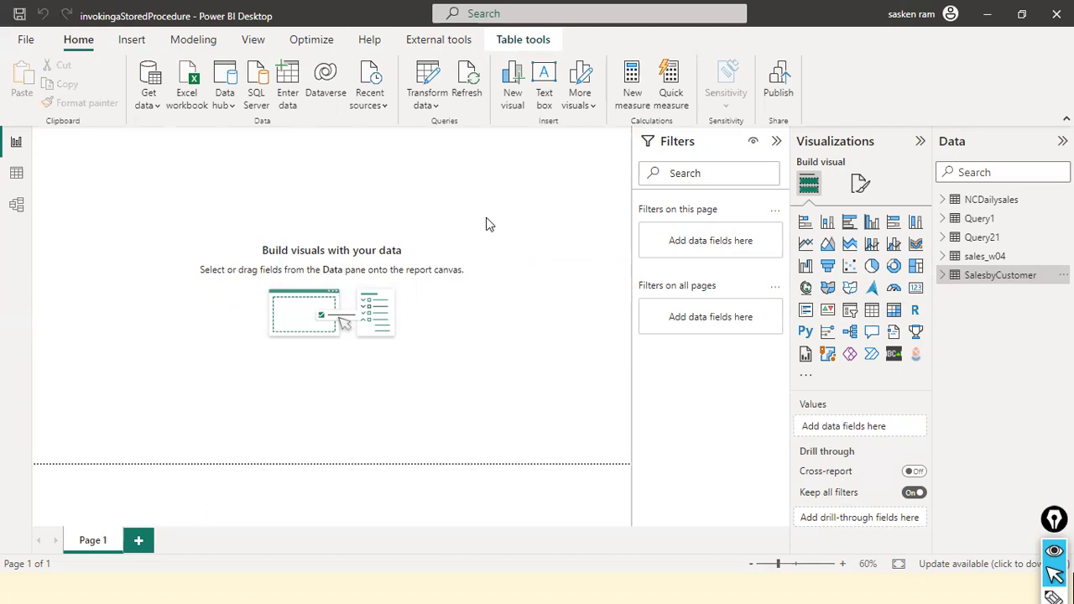
pyautogui.click(428, 99)
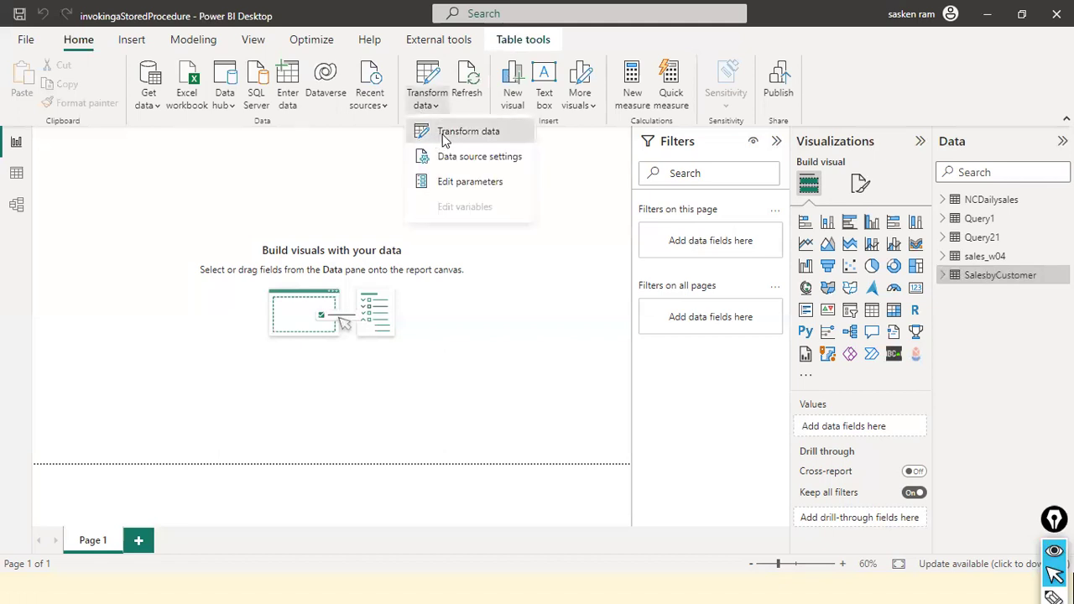
pyautogui.click(445, 134)
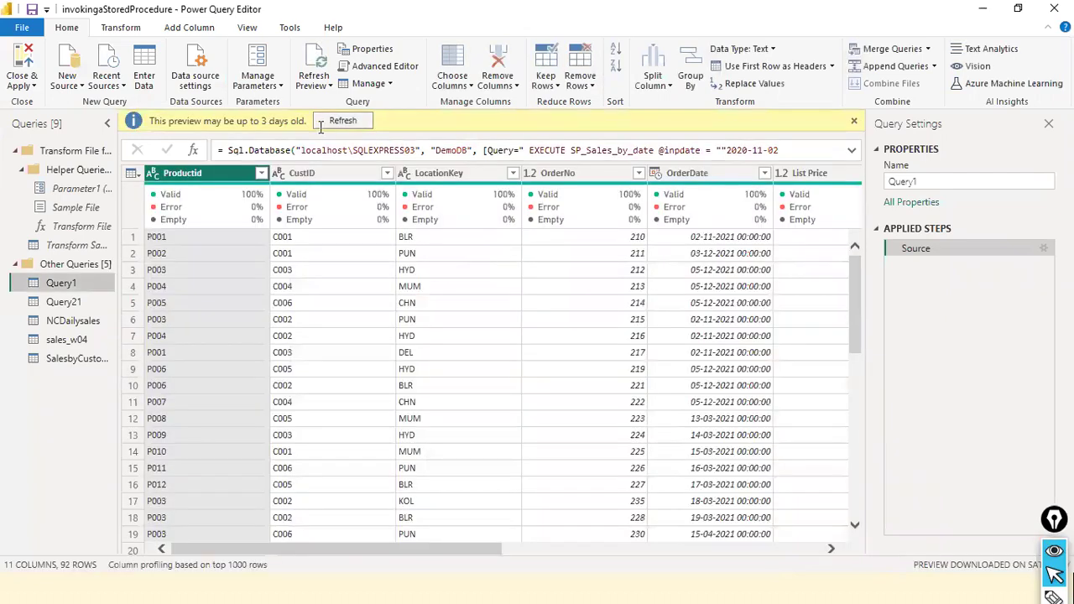
pyautogui.click(321, 124)
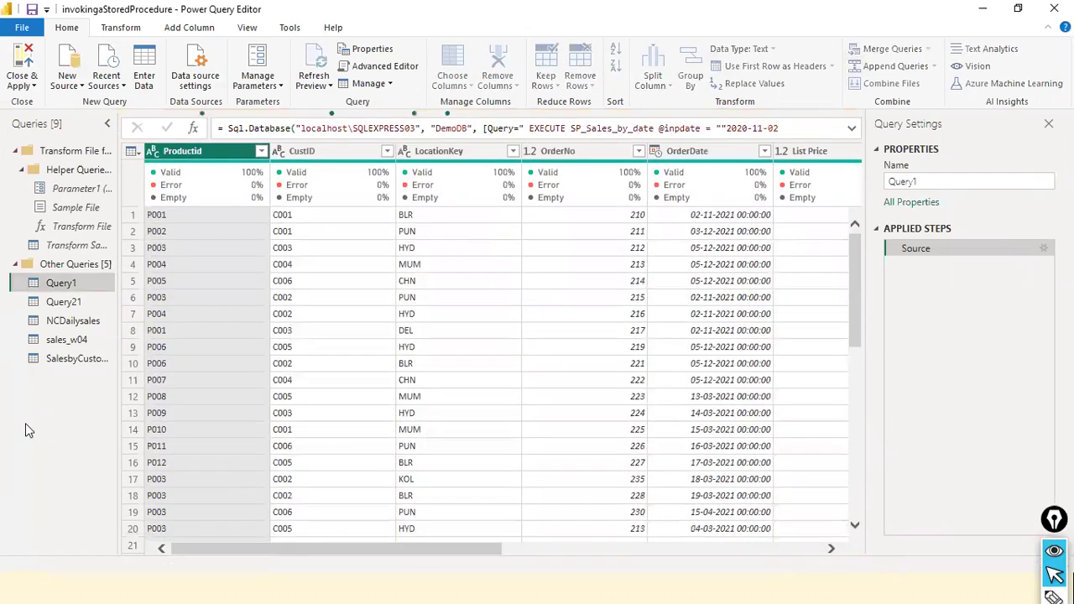
pyautogui.click(67, 353)
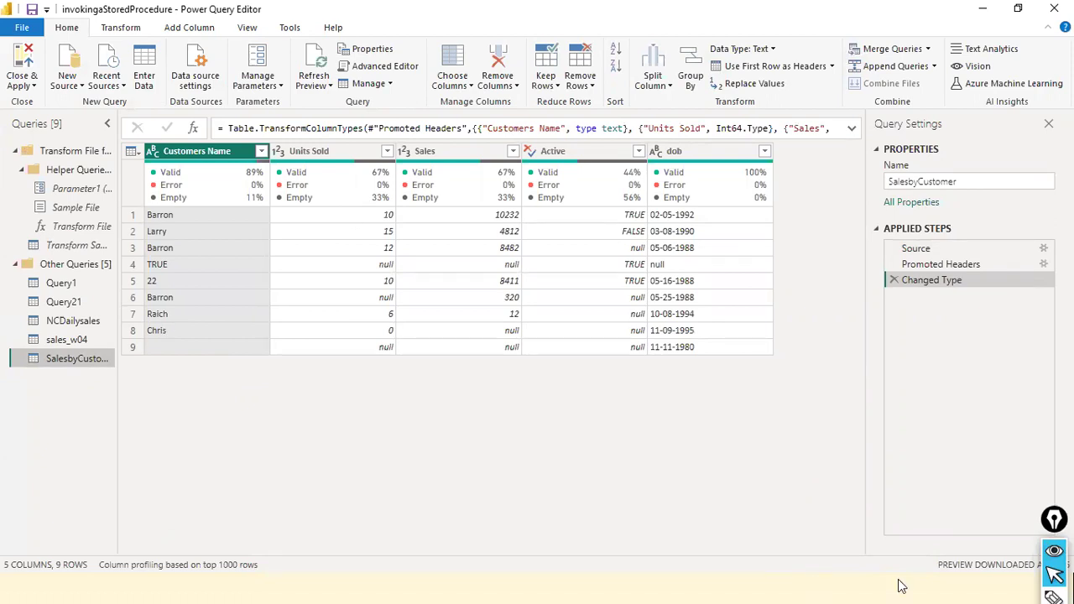
# - Handwrite the list items "1. Data Structure" and "2. Distribution Analysis" below the table with the red screen pen
pyautogui.hotkey('ctrl', 'shift', 'p')
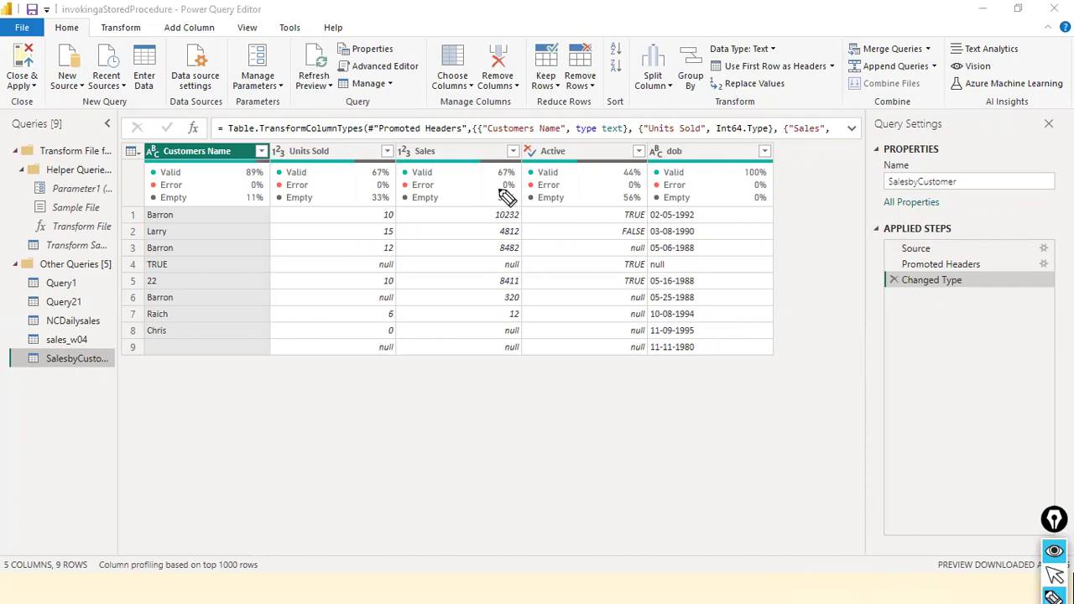
pyautogui.moveTo(209, 386); pyautogui.dragTo(205, 408)
pyautogui.click(215, 399)
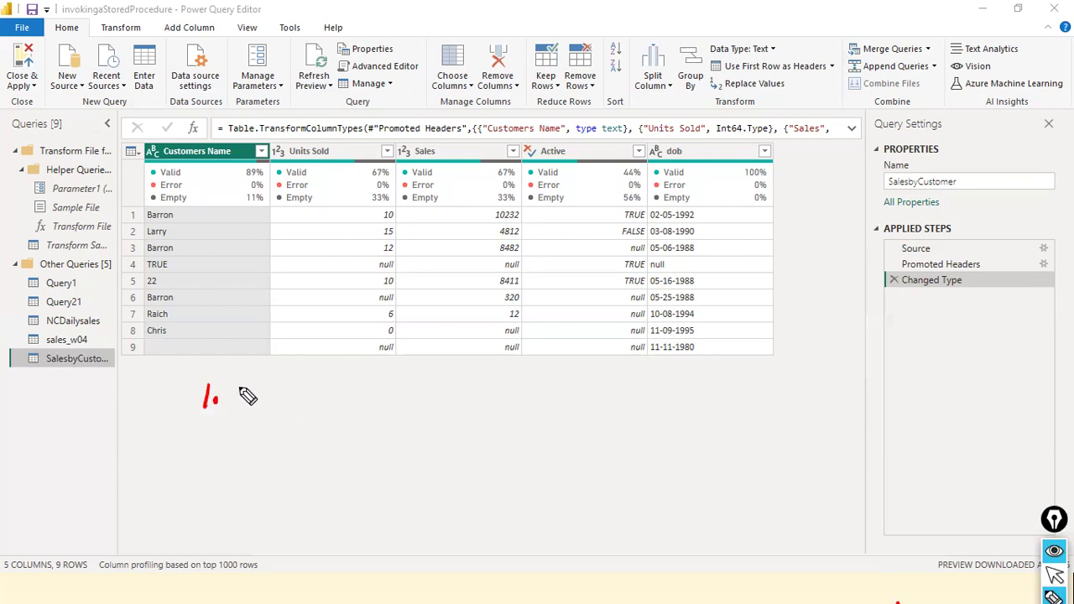
pyautogui.moveTo(235, 388)
pyautogui.mouseDown()
pyautogui.moveTo(235, 411)
pyautogui.moveTo(259, 413)
pyautogui.moveTo(271, 395)
pyautogui.moveTo(285, 408)
pyautogui.moveTo(332, 394)
pyautogui.moveTo(389, 402)
pyautogui.moveTo(408, 419)
pyautogui.moveTo(430, 403)
pyautogui.mouseUp()
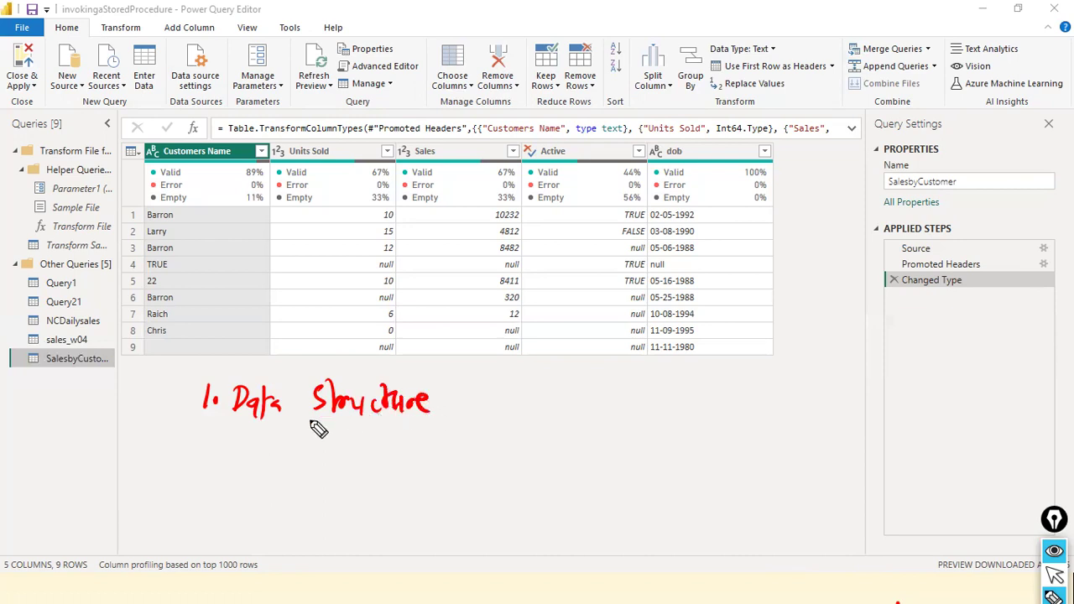
pyautogui.moveTo(204, 434)
pyautogui.mouseDown()
pyautogui.moveTo(306, 437)
pyautogui.moveTo(441, 455)
pyautogui.moveTo(470, 448)
pyautogui.moveTo(474, 427)
pyautogui.moveTo(489, 460)
pyautogui.moveTo(538, 449)
pyautogui.mouseUp()
pyautogui.click(224, 450)
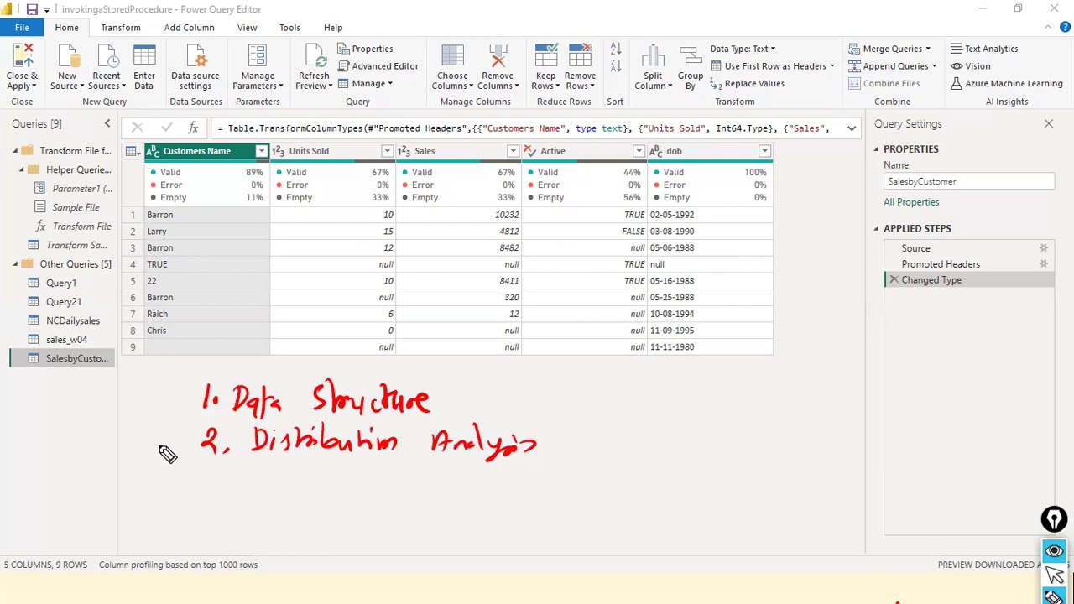
# - Handwrite a third item, "Quality Assessment, evaluating the completeness, accuracy and consistency of the data", and return to the normal pointer
pyautogui.moveTo(203, 463); pyautogui.dragTo(204, 487)
pyautogui.click(222, 484)
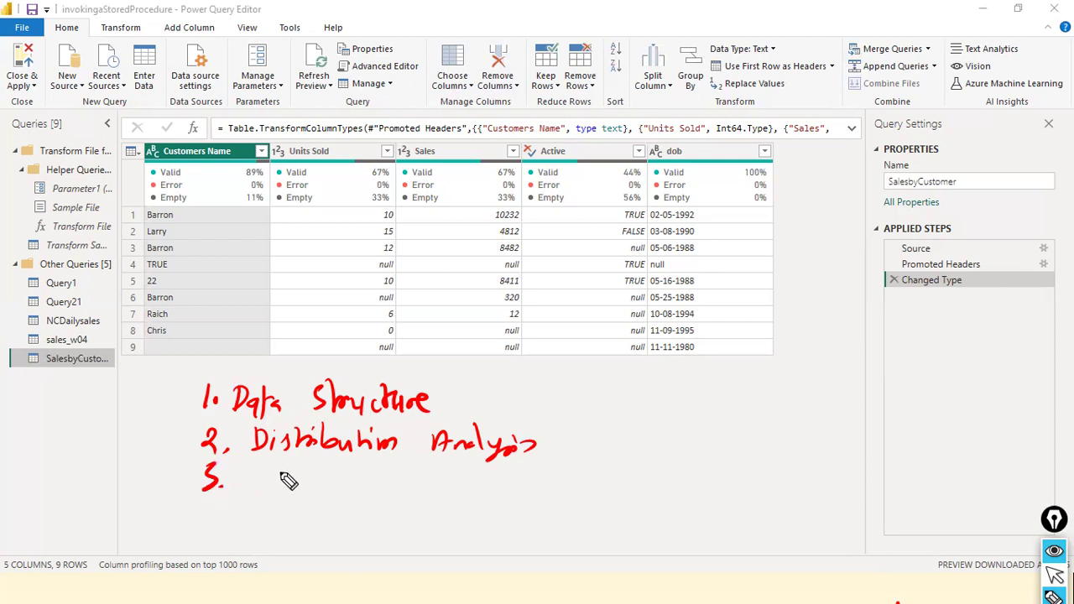
pyautogui.moveTo(267, 471)
pyautogui.mouseDown()
pyautogui.moveTo(312, 484)
pyautogui.moveTo(313, 468)
pyautogui.moveTo(328, 488)
pyautogui.moveTo(330, 468)
pyautogui.moveTo(345, 485)
pyautogui.moveTo(334, 491)
pyautogui.moveTo(416, 501)
pyautogui.moveTo(504, 489)
pyautogui.mouseUp()
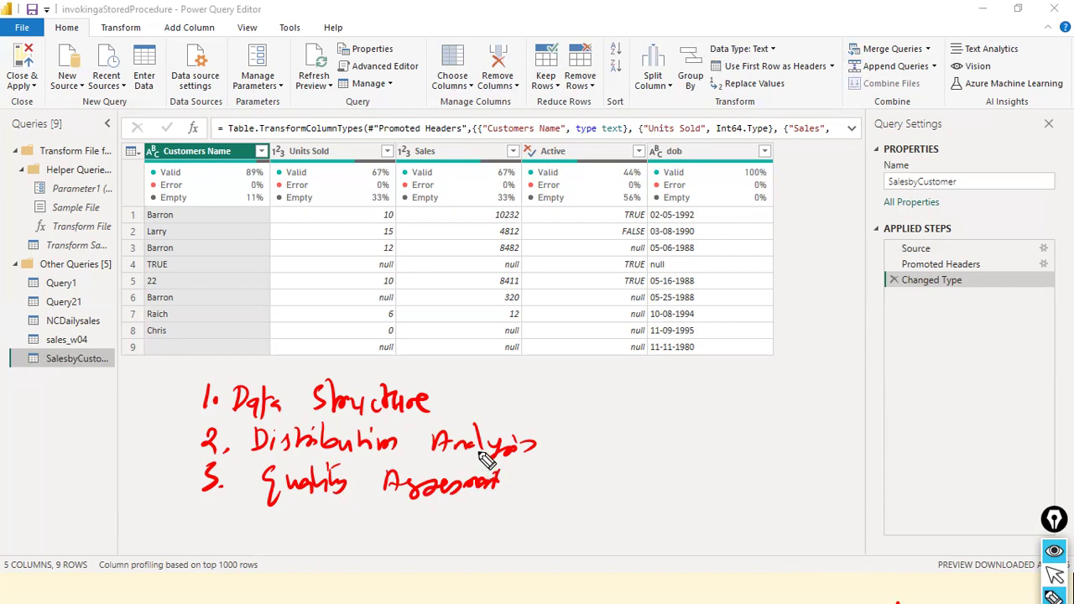
pyautogui.moveTo(500, 500)
pyautogui.mouseDown()
pyautogui.moveTo(588, 476)
pyautogui.moveTo(596, 461)
pyautogui.moveTo(610, 478)
pyautogui.moveTo(674, 465)
pyautogui.moveTo(711, 485)
pyautogui.mouseUp()
pyautogui.moveTo(760, 456)
pyautogui.mouseDown()
pyautogui.moveTo(792, 484)
pyautogui.moveTo(897, 475)
pyautogui.mouseUp()
pyautogui.moveTo(391, 522)
pyautogui.mouseDown()
pyautogui.moveTo(417, 540)
pyautogui.moveTo(484, 526)
pyautogui.moveTo(504, 526)
pyautogui.moveTo(508, 538)
pyautogui.moveTo(522, 517)
pyautogui.mouseUp()
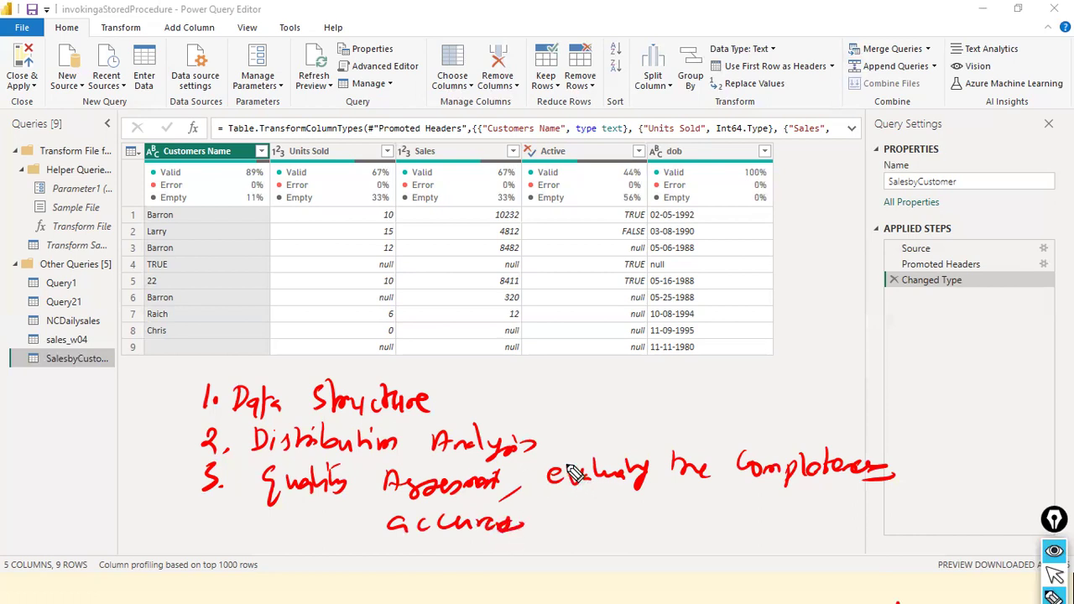
pyautogui.moveTo(551, 522)
pyautogui.mouseDown()
pyautogui.moveTo(575, 533)
pyautogui.moveTo(588, 513)
pyautogui.moveTo(747, 512)
pyautogui.moveTo(762, 532)
pyautogui.moveTo(777, 514)
pyautogui.moveTo(815, 527)
pyautogui.moveTo(856, 496)
pyautogui.moveTo(876, 509)
pyautogui.moveTo(948, 492)
pyautogui.moveTo(991, 505)
pyautogui.mouseUp()
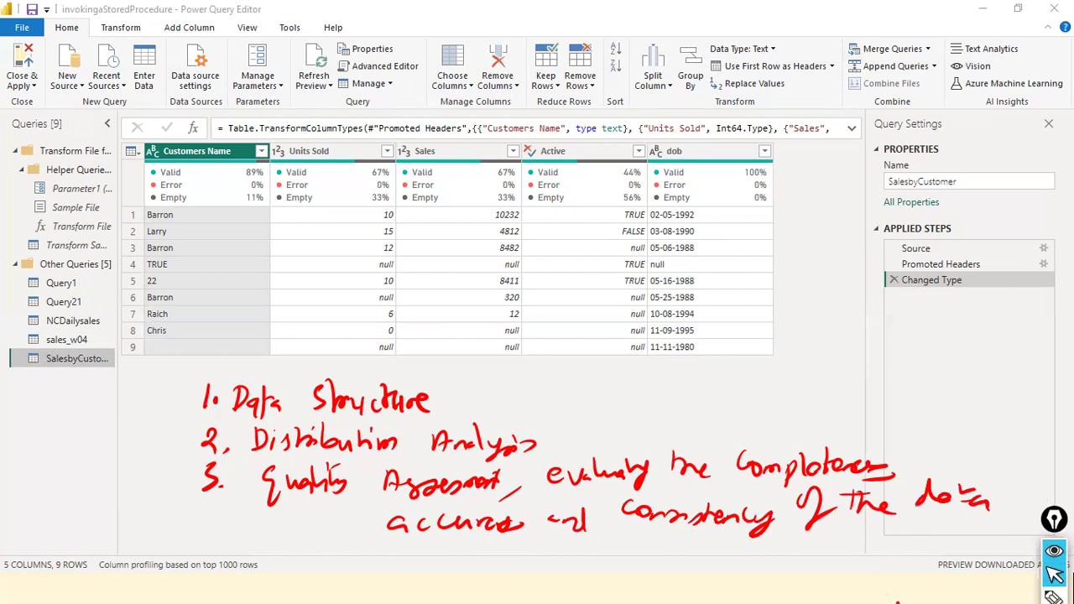
pyautogui.click(1055, 575)
# - Switch Column quality off and on again, and examine the valid, error and empty details of the Units Sold column
pyautogui.moveTo(616, 178)
pyautogui.hotkey('alt', 'w')
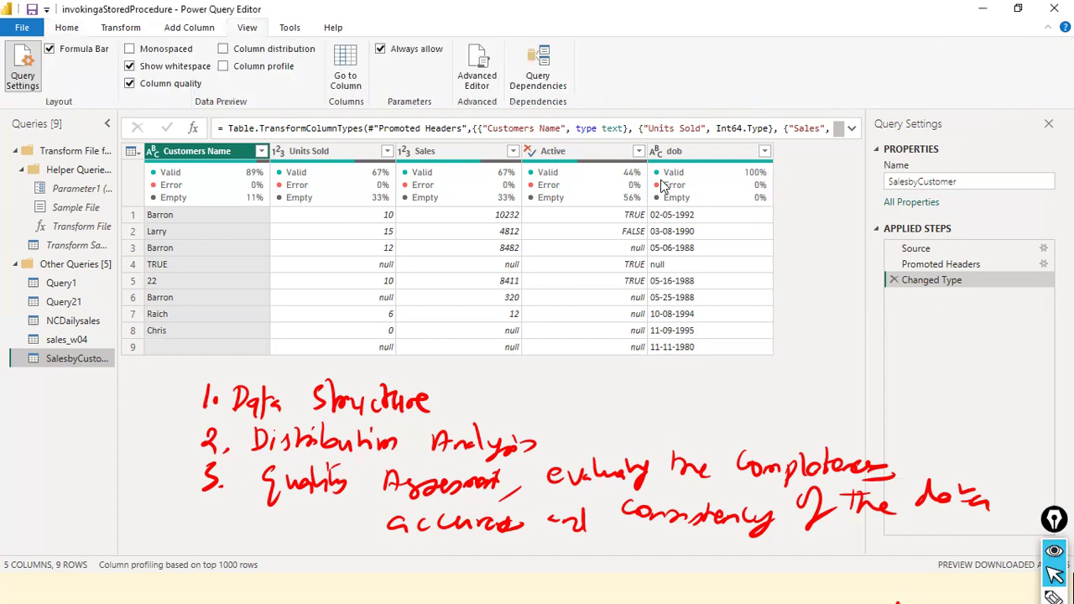
pyautogui.click(129, 84)
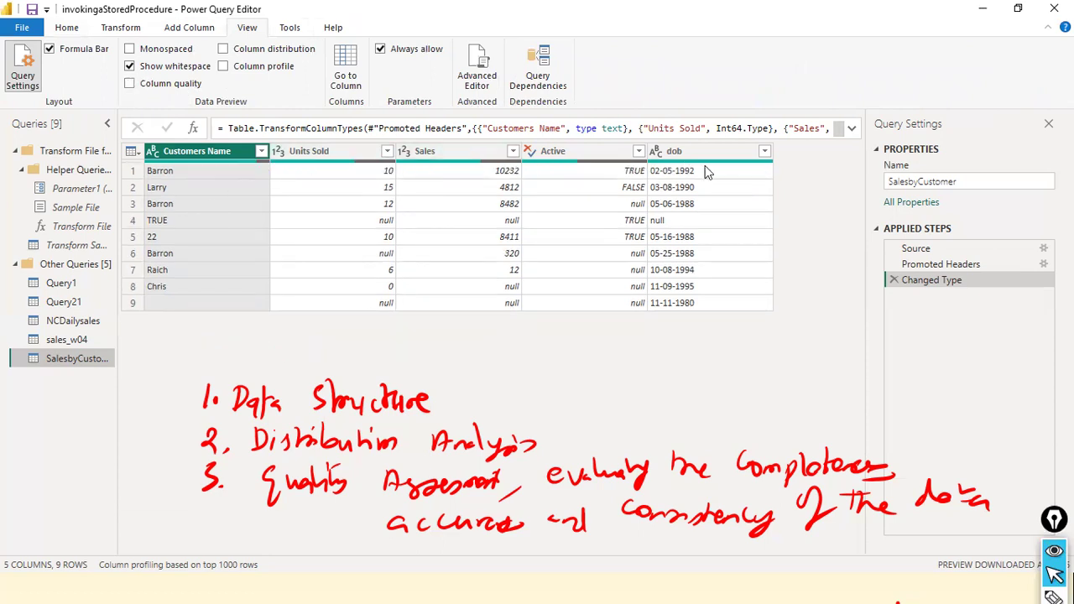
pyautogui.click(130, 84)
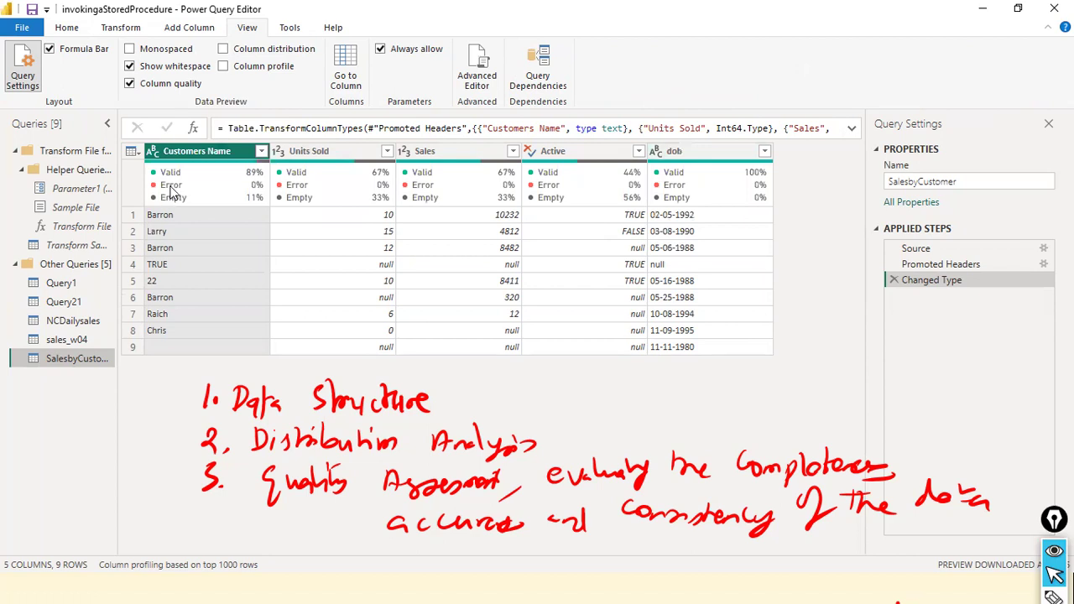
pyautogui.moveTo(167, 196)
pyautogui.moveTo(626, 202)
pyautogui.moveTo(225, 222)
pyautogui.moveTo(377, 205)
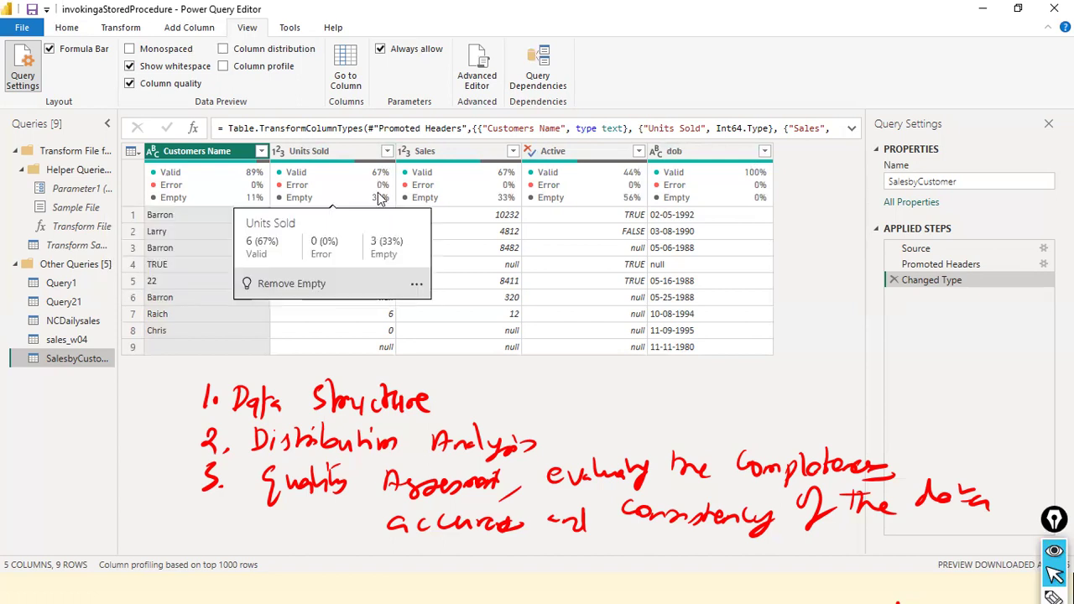
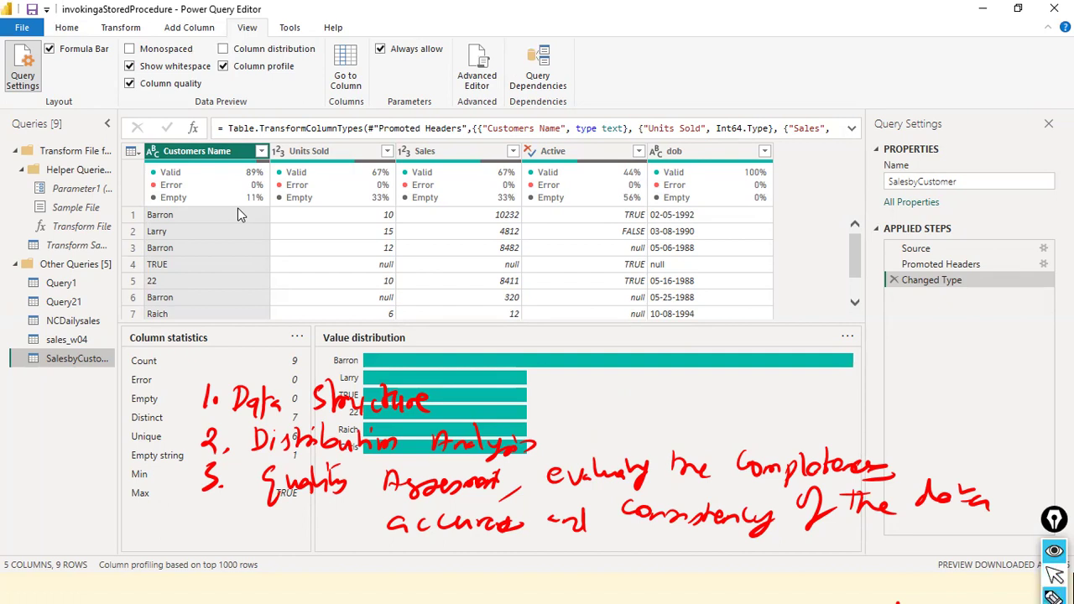
# - Number the repeated customer's rows 1 to 3 and tick the value distribution in pen, and clear all ink from the screen
pyautogui.moveTo(192, 209)
pyautogui.mouseDown()
pyautogui.moveTo(192, 249)
pyautogui.moveTo(205, 250)
pyautogui.mouseUp()
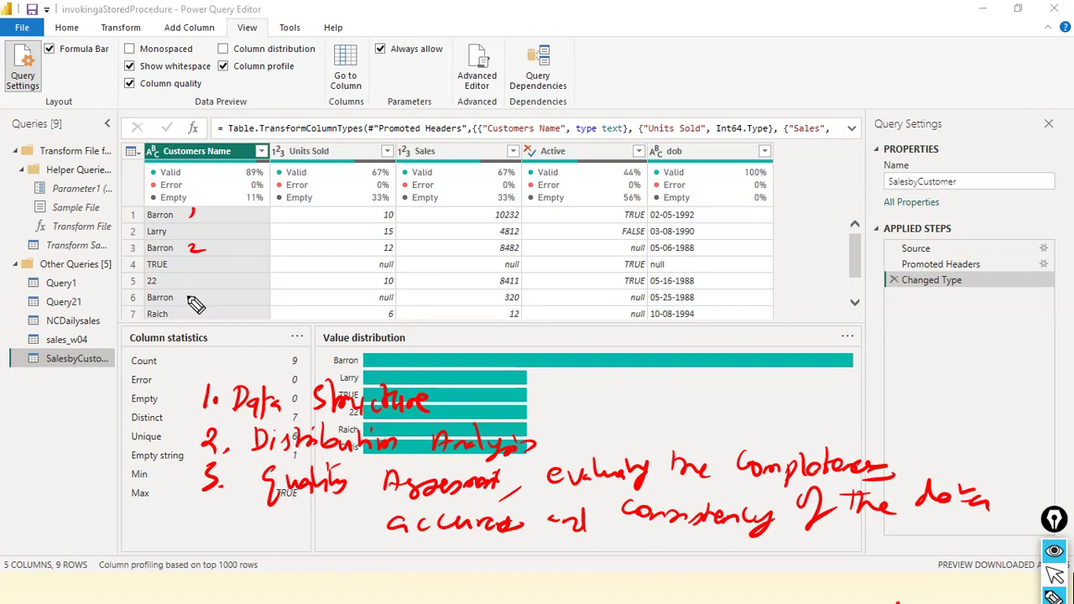
pyautogui.moveTo(190, 294); pyautogui.dragTo(189, 302)
pyautogui.moveTo(652, 378); pyautogui.dragTo(756, 336)
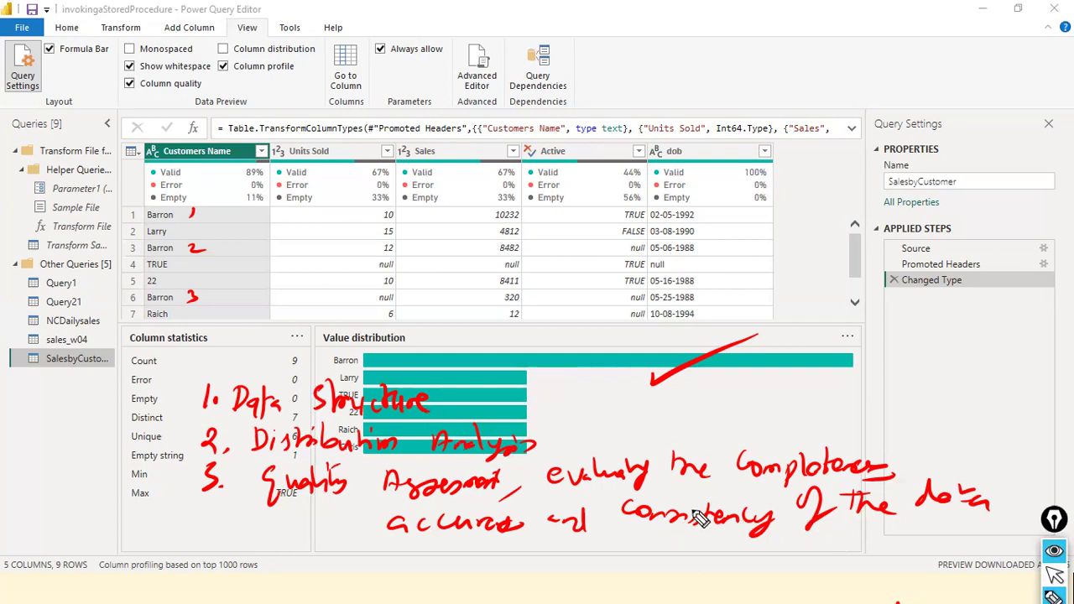
pyautogui.hotkey('ctrl', 'shift', 'c')
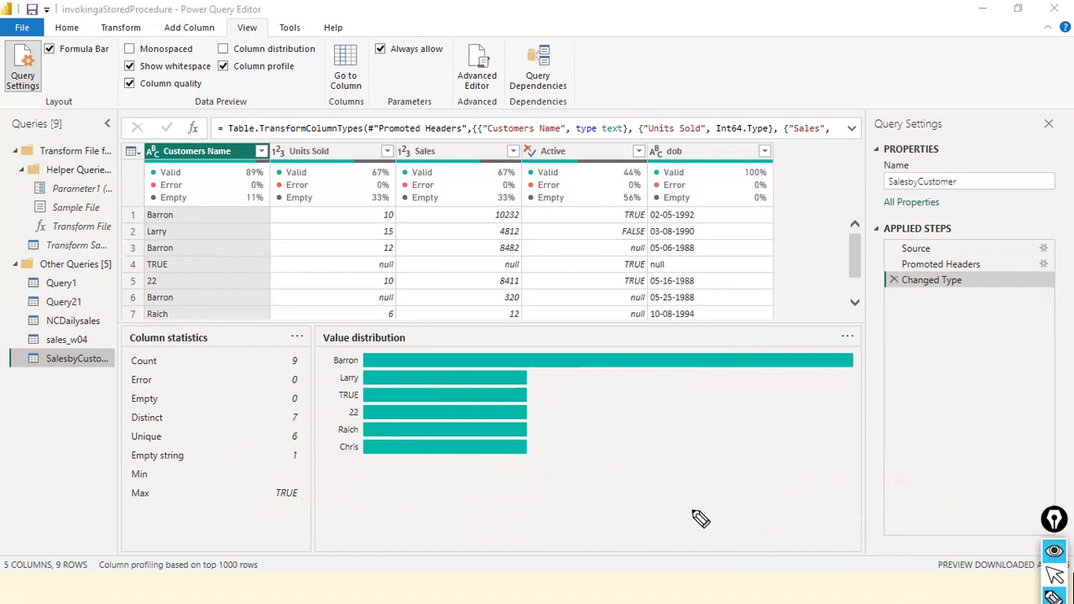
pyautogui.hotkey('ctrl', 'shift', '1')
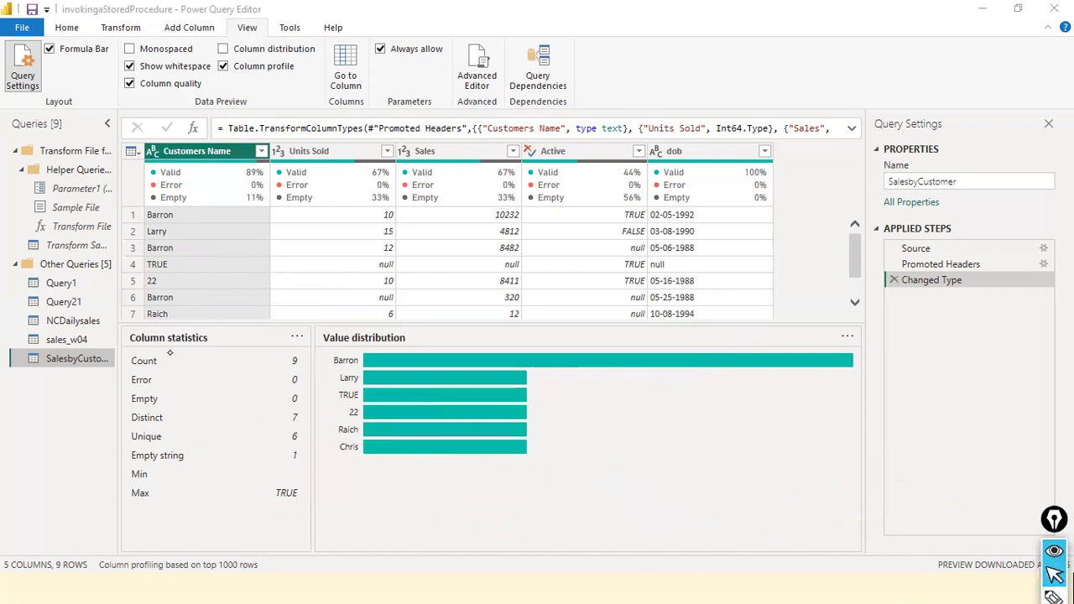
# - Return to the normal pointer and enlarge the data preview to show all nine rows above the column statistics
pyautogui.hotkey('ctrl', 'shift', '1')
pyautogui.moveTo(452, 323); pyautogui.dragTo(452, 375)
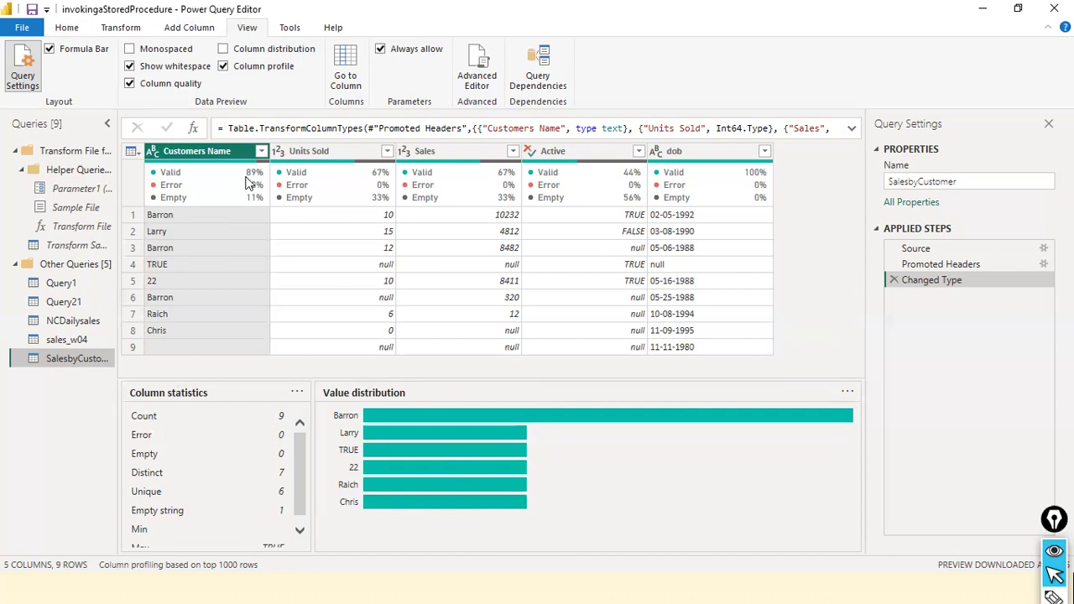
pyautogui.moveTo(248, 183)
pyautogui.moveTo(290, 457); pyautogui.dragTo(369, 470)
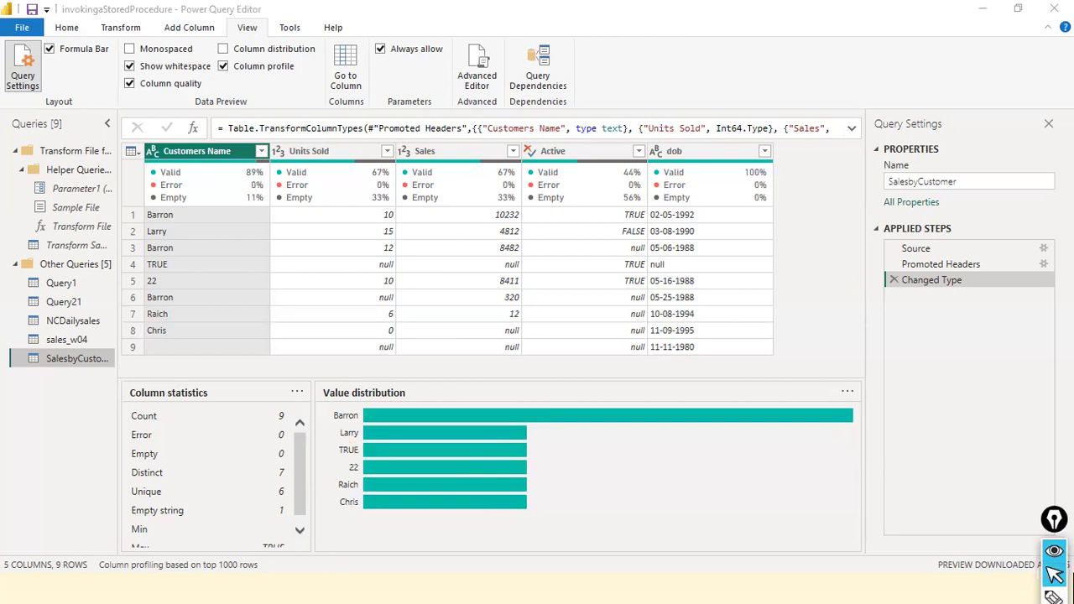
# - Set the annotation line to the thinnest size and draw red arrows at the Empty and Count statistics
pyautogui.moveTo(1056, 554)
pyautogui.moveTo(1060, 512)
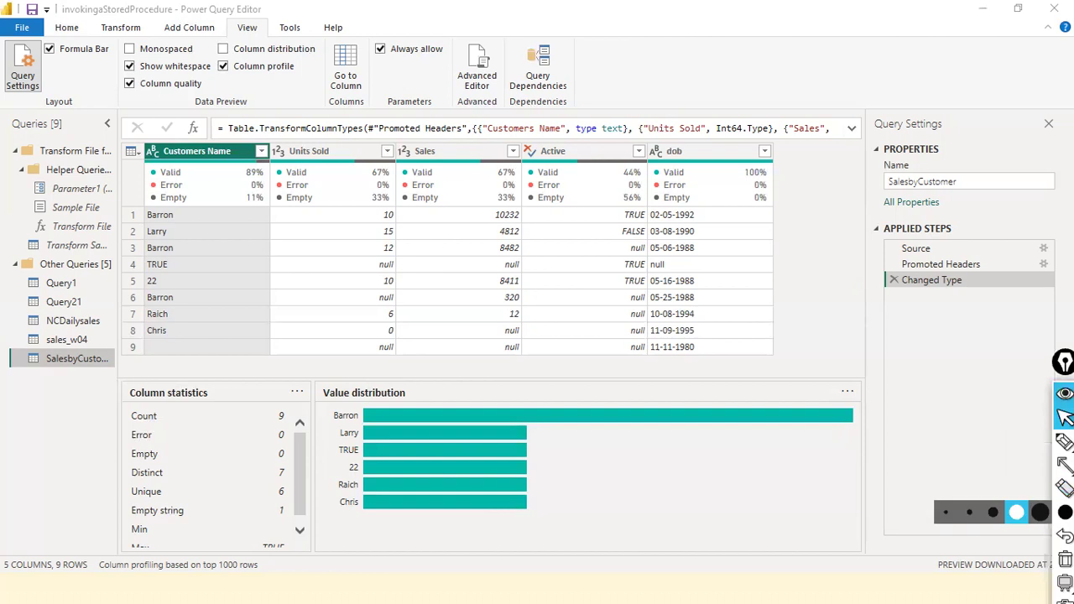
pyautogui.click(946, 512)
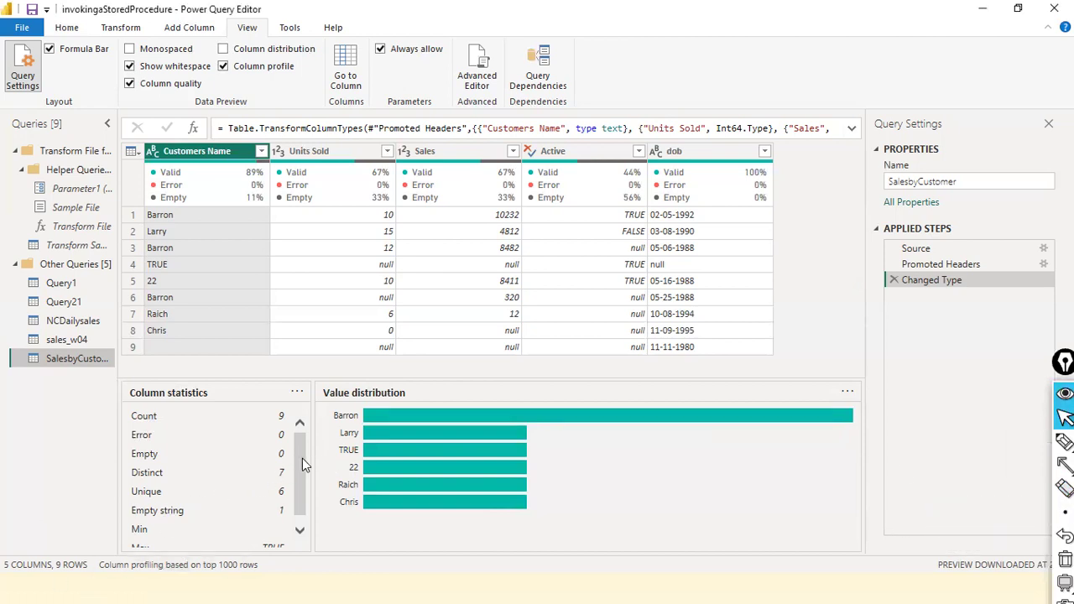
pyautogui.hotkey('ctrl', 'shift', 'a')
pyautogui.moveTo(324, 460); pyautogui.dragTo(293, 461)
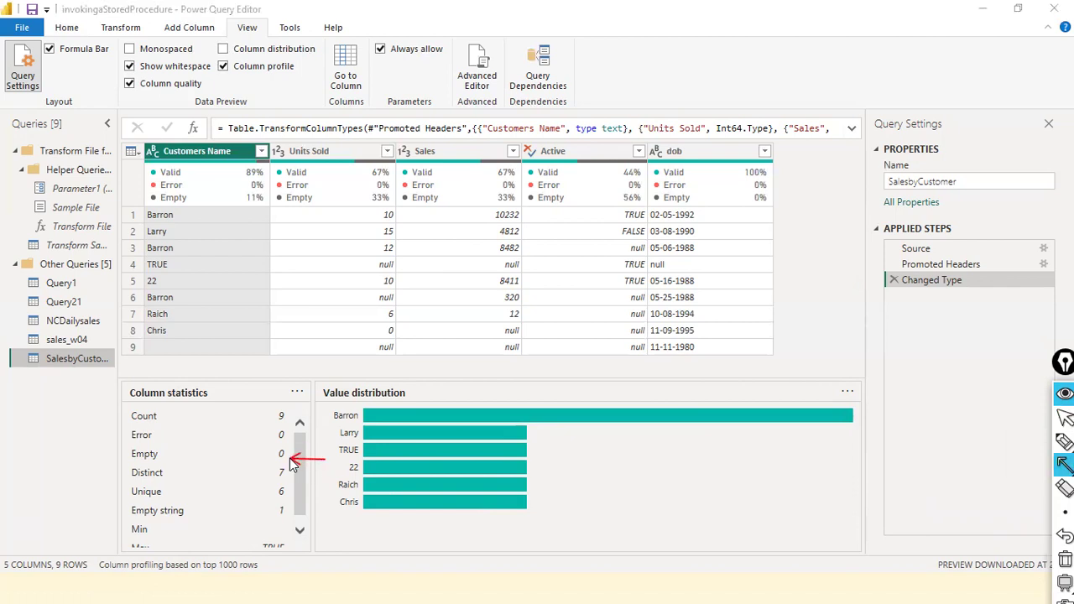
pyautogui.moveTo(323, 412); pyautogui.dragTo(296, 416)
# - Draw arrows at the blank ninth row and down the whole Customers Name column, and clear all arrows from the screen
pyautogui.moveTo(166, 360); pyautogui.dragTo(166, 345)
pyautogui.moveTo(266, 347); pyautogui.dragTo(204, 352)
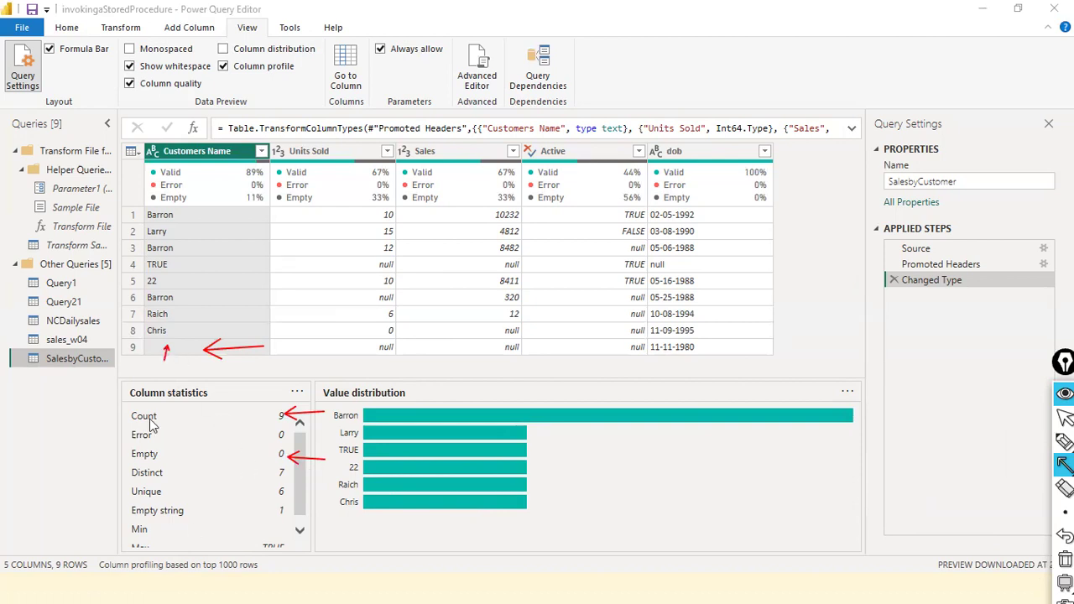
pyautogui.moveTo(184, 215); pyautogui.dragTo(192, 363)
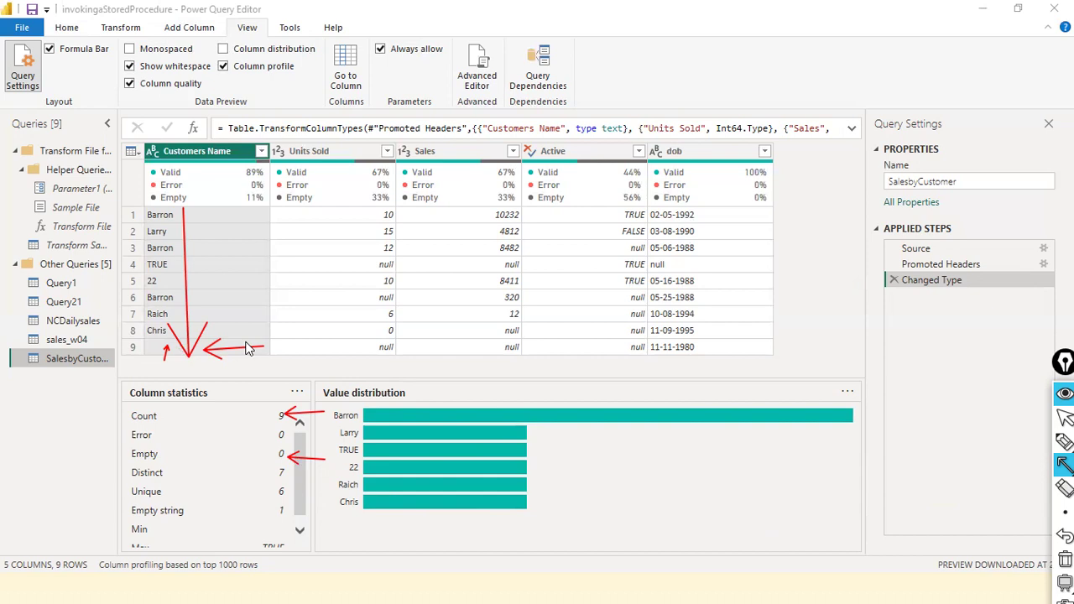
pyautogui.hotkey('ctrl', 'shift', 'c')
pyautogui.hotkey('ctrl', 'shift', 'a')
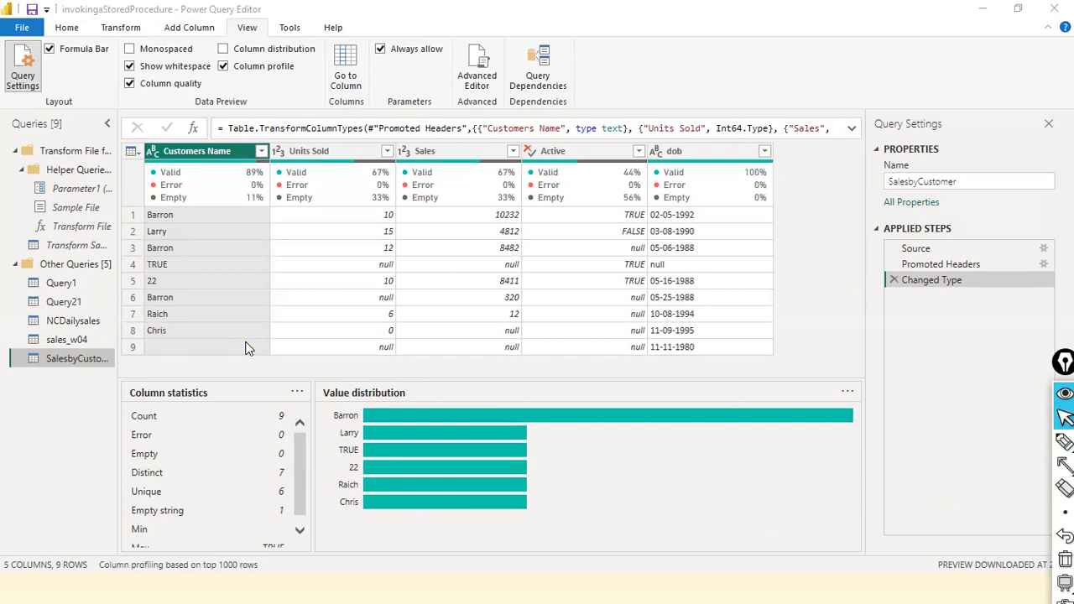
# - Circle the text type marker of Customers Name in pen and write quotation marks in the blank ninth row and below the query list
pyautogui.hotkey('ctrl', 'shift', 'p')
pyautogui.moveTo(162, 143)
pyautogui.mouseDown()
pyautogui.moveTo(144, 165)
pyautogui.moveTo(172, 147)
pyautogui.moveTo(158, 134)
pyautogui.mouseUp()
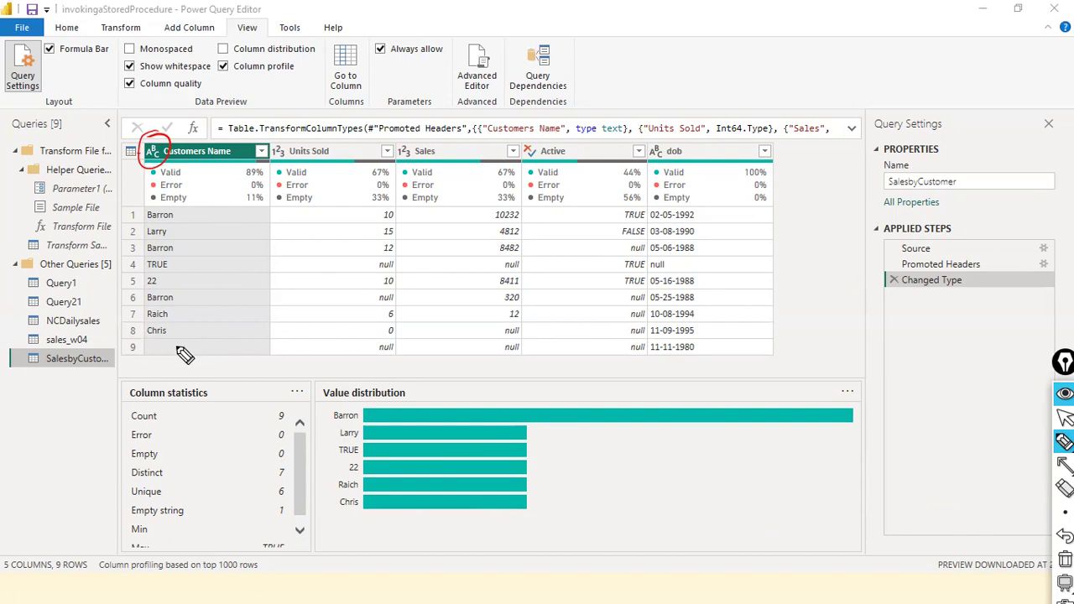
pyautogui.moveTo(147, 344); pyautogui.dragTo(166, 342)
pyautogui.moveTo(23, 439); pyautogui.dragTo(43, 422)
pyautogui.moveTo(48, 458); pyautogui.dragTo(54, 462)
# - Tick the Empty, Count and Error statistics in pen, and mark Distinct and Unique with an arrow and a brace
pyautogui.moveTo(289, 454); pyautogui.dragTo(328, 433)
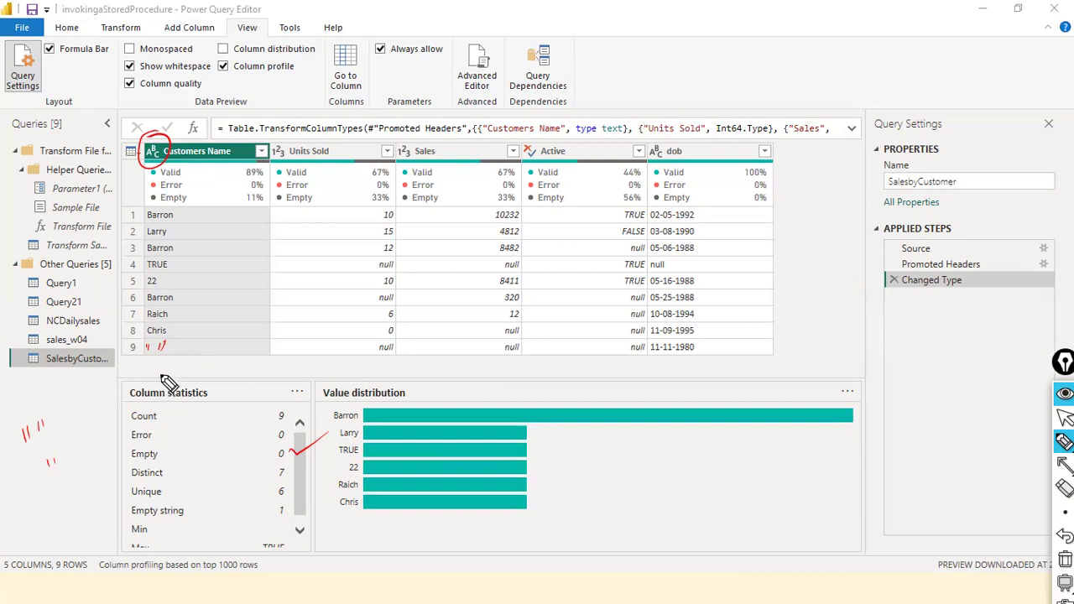
pyautogui.moveTo(292, 417); pyautogui.dragTo(323, 391)
pyautogui.moveTo(286, 435); pyautogui.dragTo(326, 422)
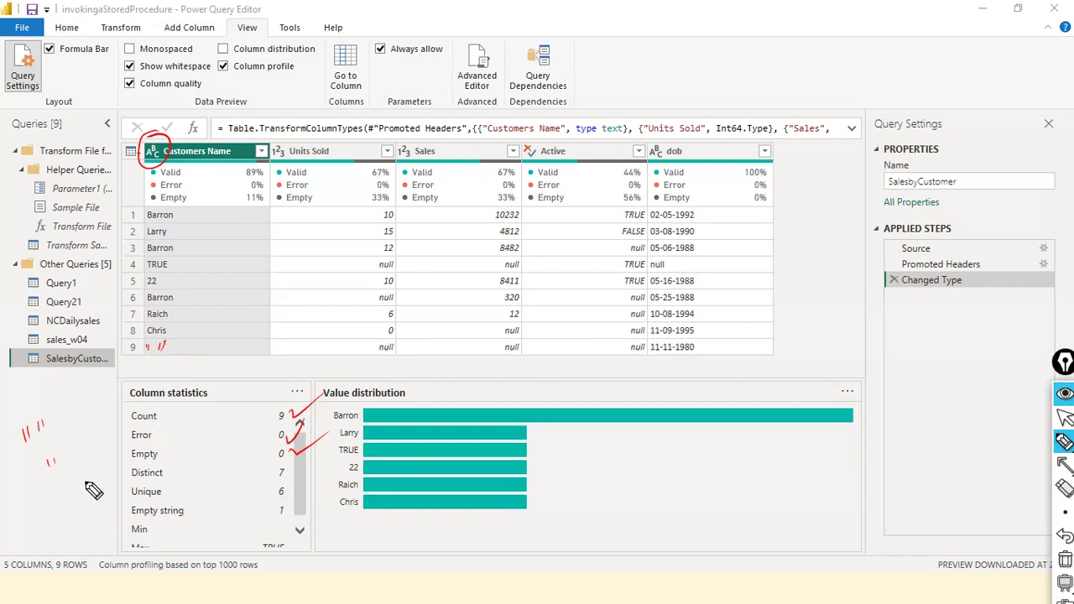
pyautogui.moveTo(65, 482); pyautogui.dragTo(114, 471)
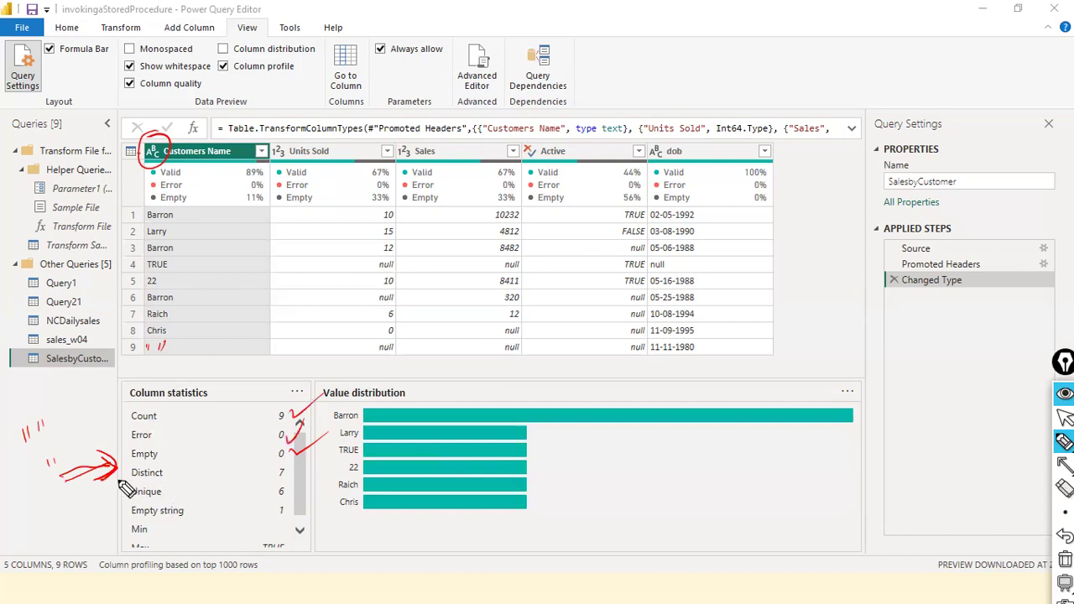
pyautogui.moveTo(127, 464); pyautogui.dragTo(126, 501)
# - Tick the non-repeated Customers Name entries in rows 2, 4, 5, 7, 8 and the blank row 9 in pen
pyautogui.moveTo(171, 236); pyautogui.dragTo(193, 226)
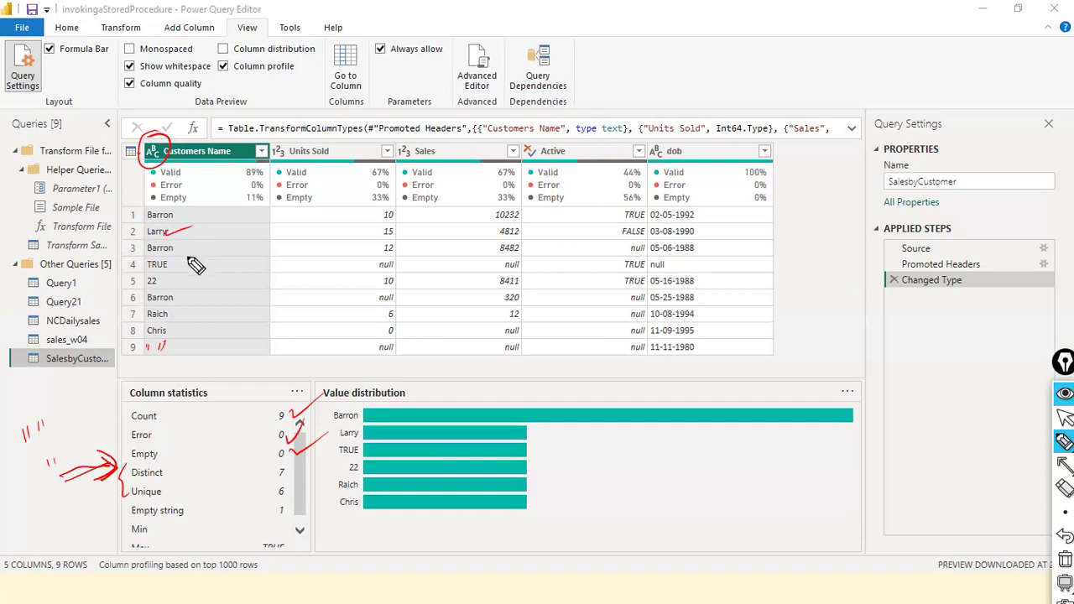
pyautogui.moveTo(172, 271); pyautogui.dragTo(194, 262)
pyautogui.moveTo(169, 282); pyautogui.dragTo(185, 278)
pyautogui.moveTo(175, 316); pyautogui.dragTo(195, 307)
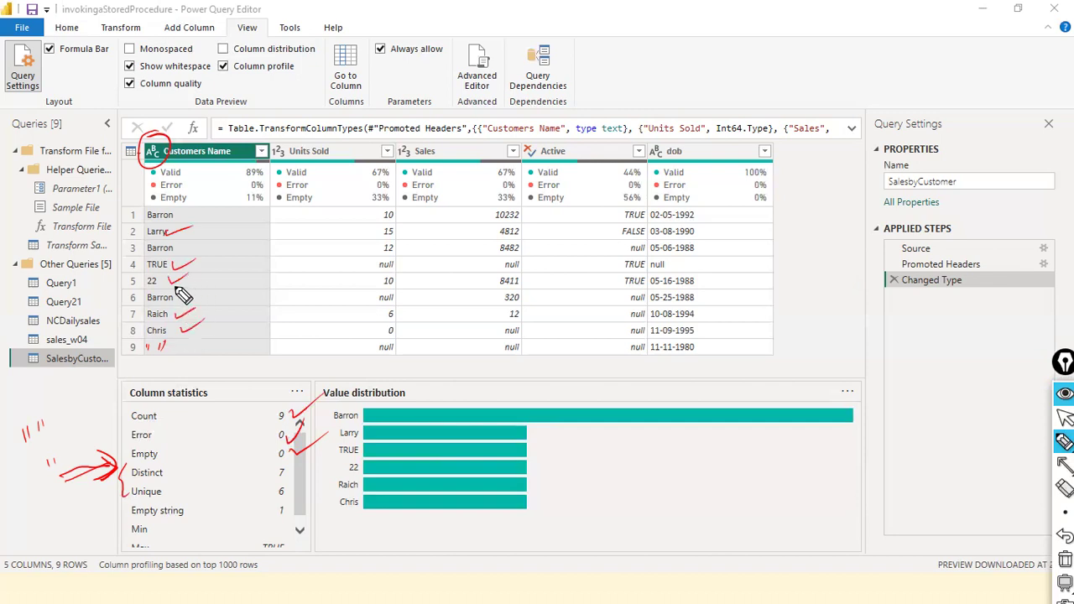
pyautogui.moveTo(180, 343); pyautogui.dragTo(211, 322)
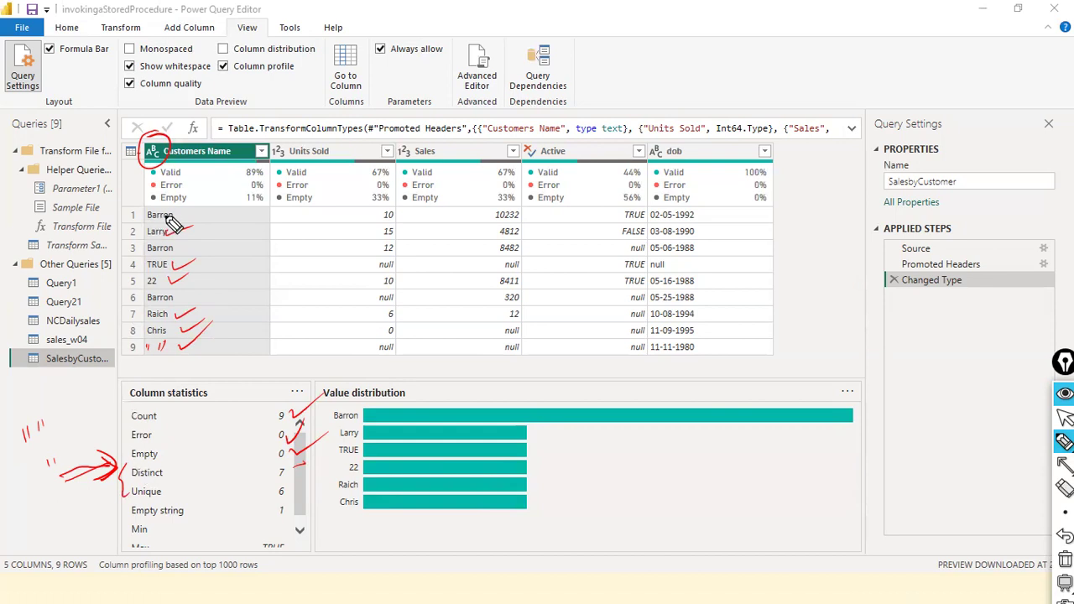
# - Mark the repeated customer's rows 1, 3 and 6 with pen lines, join them with a brace and label it 1
pyautogui.moveTo(180, 215); pyautogui.dragTo(219, 214)
pyautogui.moveTo(188, 297); pyautogui.dragTo(233, 296)
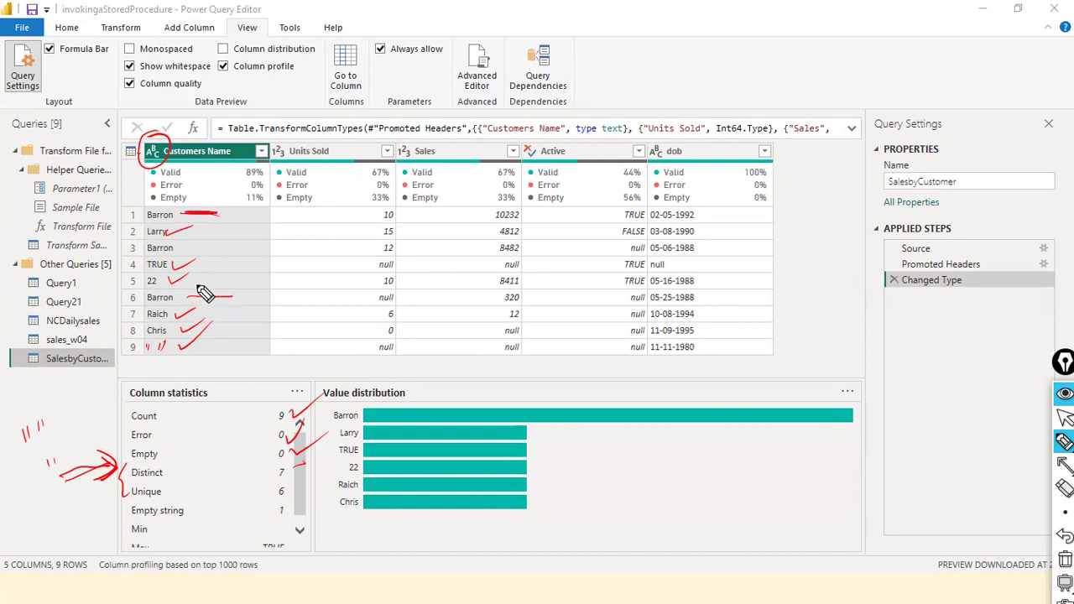
pyautogui.moveTo(191, 247); pyautogui.dragTo(233, 246)
pyautogui.moveTo(224, 210)
pyautogui.mouseDown()
pyautogui.moveTo(238, 256)
pyautogui.moveTo(223, 298)
pyautogui.mouseUp()
pyautogui.moveTo(253, 238); pyautogui.dragTo(250, 258)
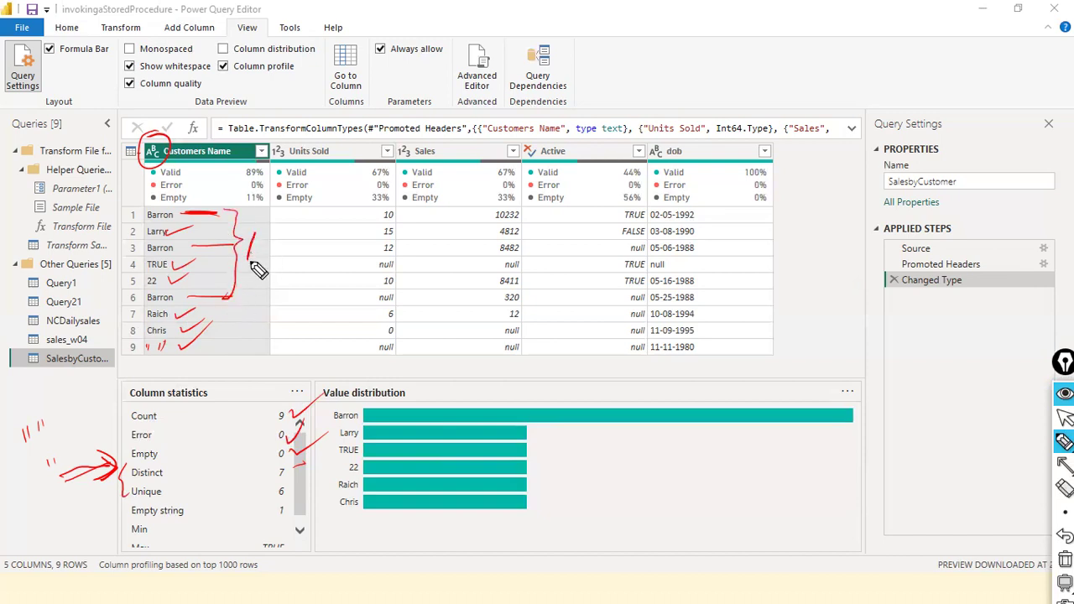
# - Go over the non-repeated customer entries with extra pen marks and tick the repeated group's label
pyautogui.moveTo(179, 273)
pyautogui.mouseDown()
pyautogui.moveTo(210, 260)
pyautogui.moveTo(203, 276)
pyautogui.moveTo(211, 256)
pyautogui.mouseUp()
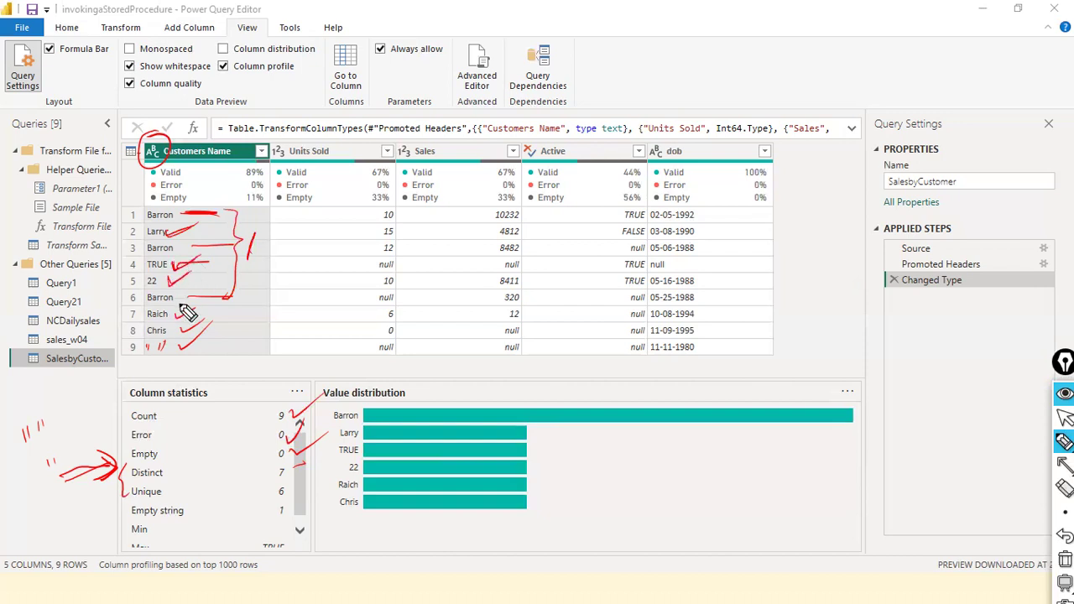
pyautogui.moveTo(174, 314); pyautogui.dragTo(203, 305)
pyautogui.moveTo(250, 251); pyautogui.dragTo(286, 237)
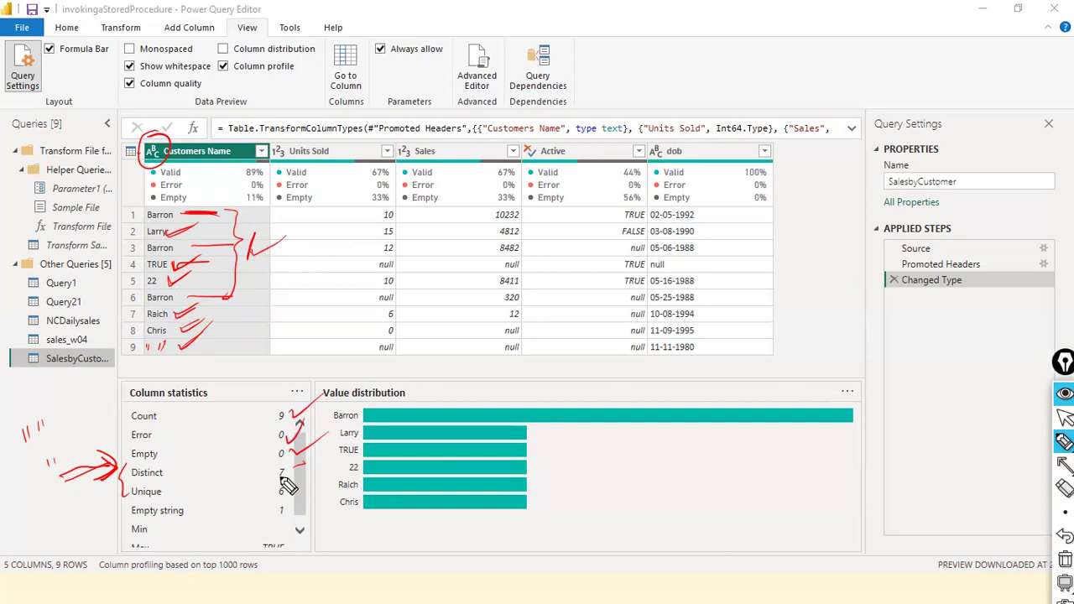
# - Tick the Distinct, Unique, Empty string and Max statistics in pen, and mark the blank ninth row once more
pyautogui.moveTo(292, 470); pyautogui.dragTo(330, 445)
pyautogui.moveTo(296, 485); pyautogui.dragTo(304, 485)
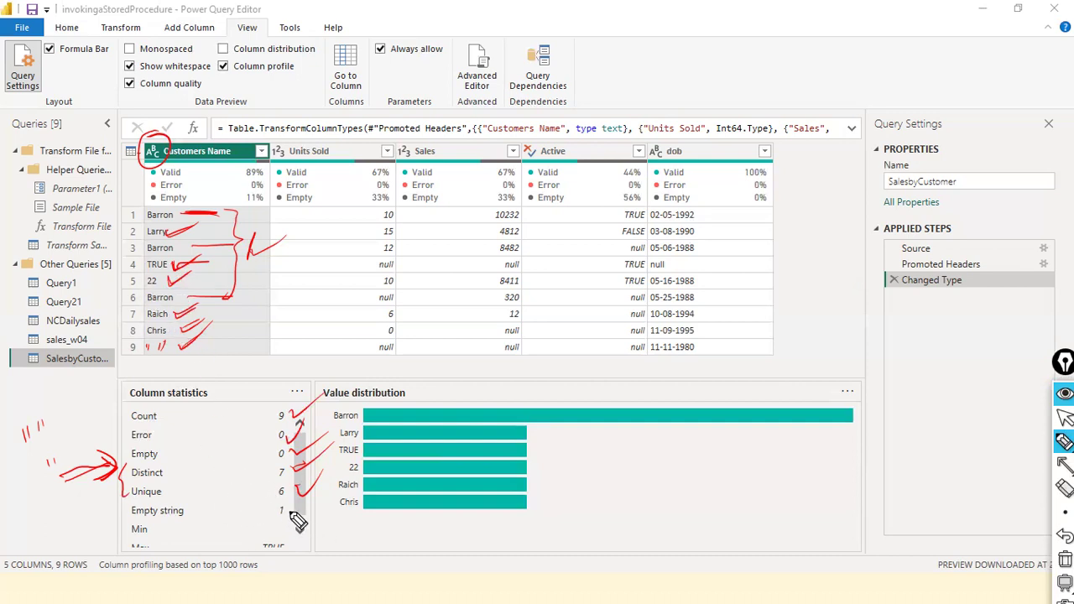
pyautogui.moveTo(196, 344); pyautogui.dragTo(220, 341)
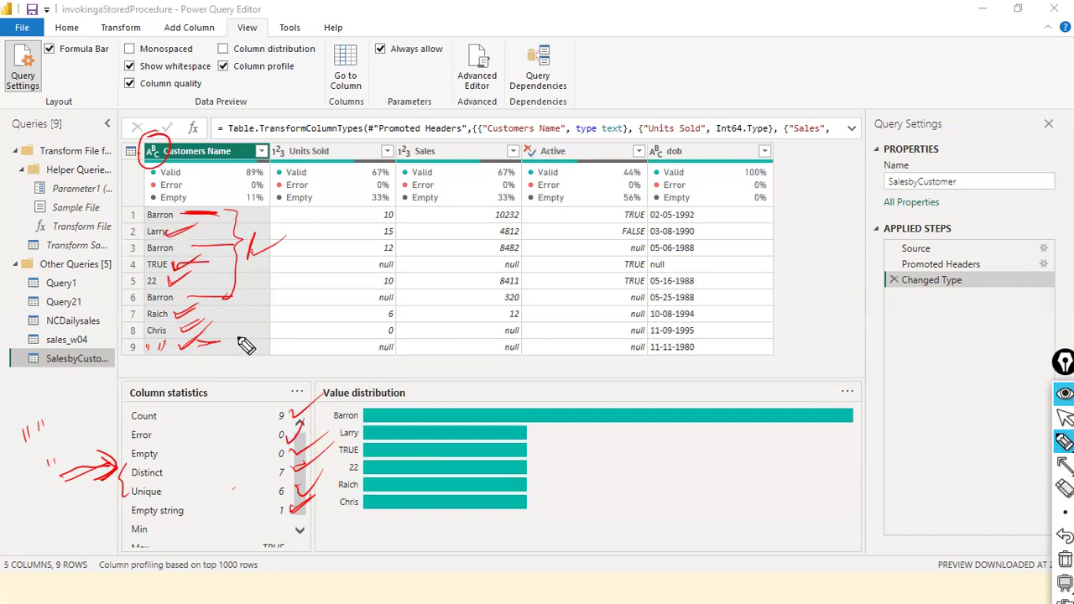
pyautogui.moveTo(248, 549); pyautogui.dragTo(285, 545)
# - Tick the Value distribution heading and its longest bar in pen, clear all ink and return to the normal pointer
pyautogui.moveTo(421, 393); pyautogui.dragTo(458, 382)
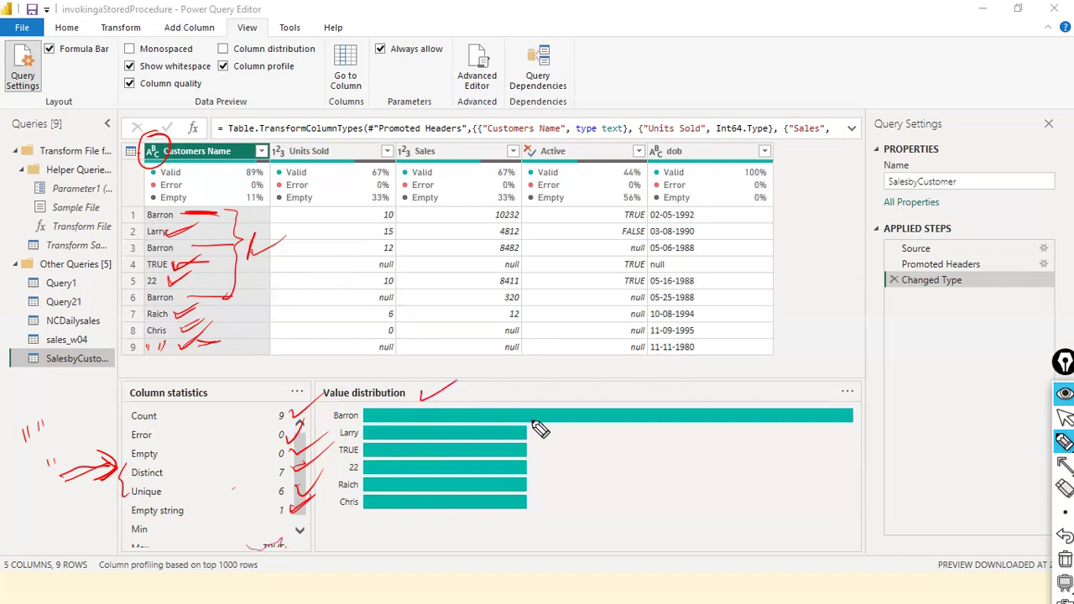
pyautogui.moveTo(615, 427); pyautogui.dragTo(656, 410)
pyautogui.hotkey('ctrl', 'shift', 'c')
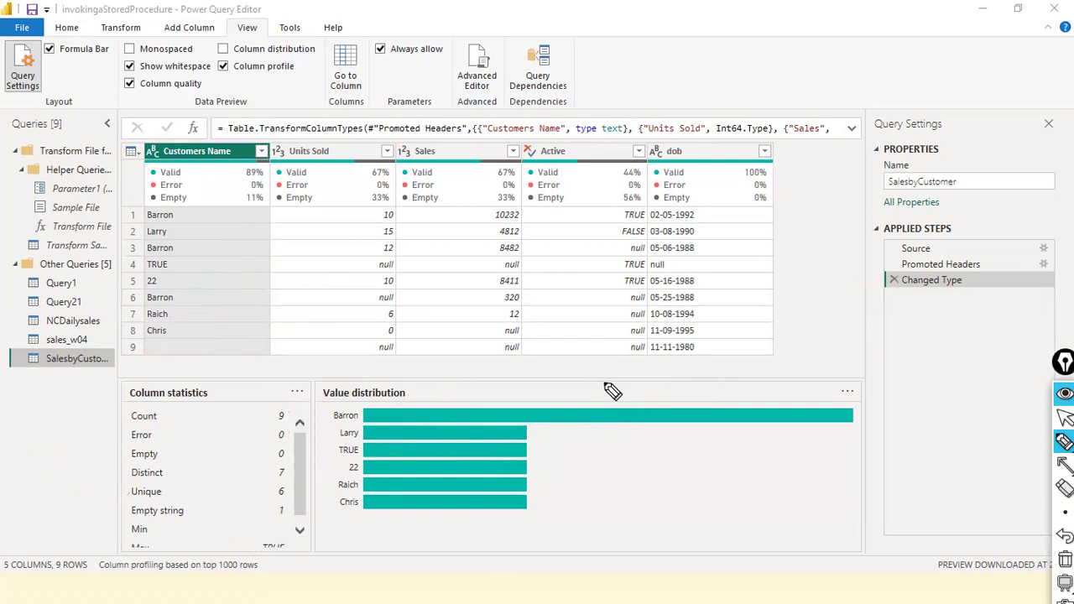
pyautogui.hotkey('ctrl', 'shift', '1')
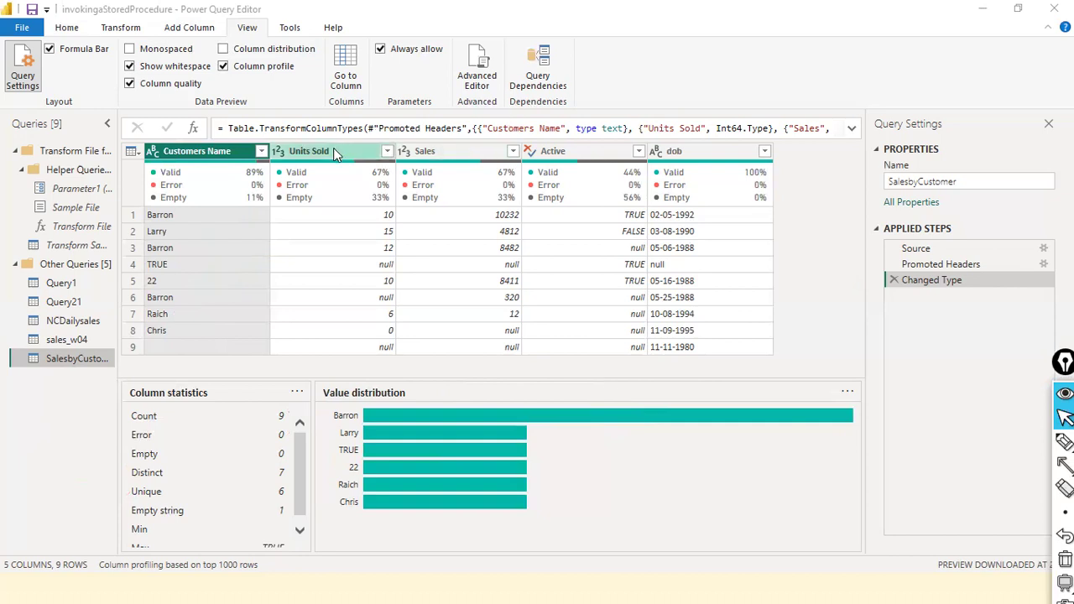
# - Switch Column distribution on, off and on again for the data preview
pyautogui.click(223, 49)
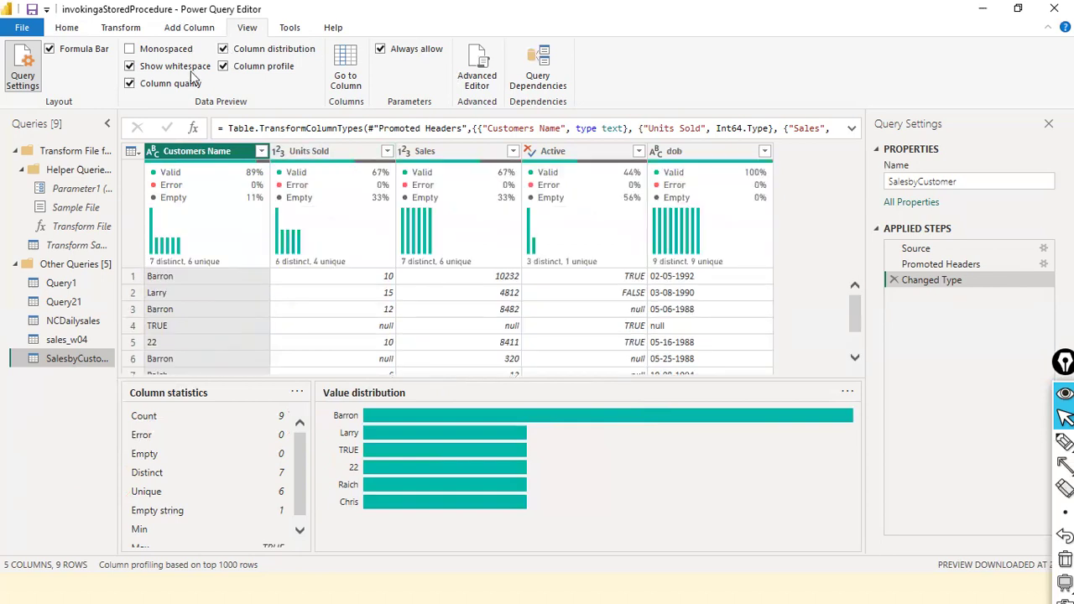
pyautogui.click(223, 51)
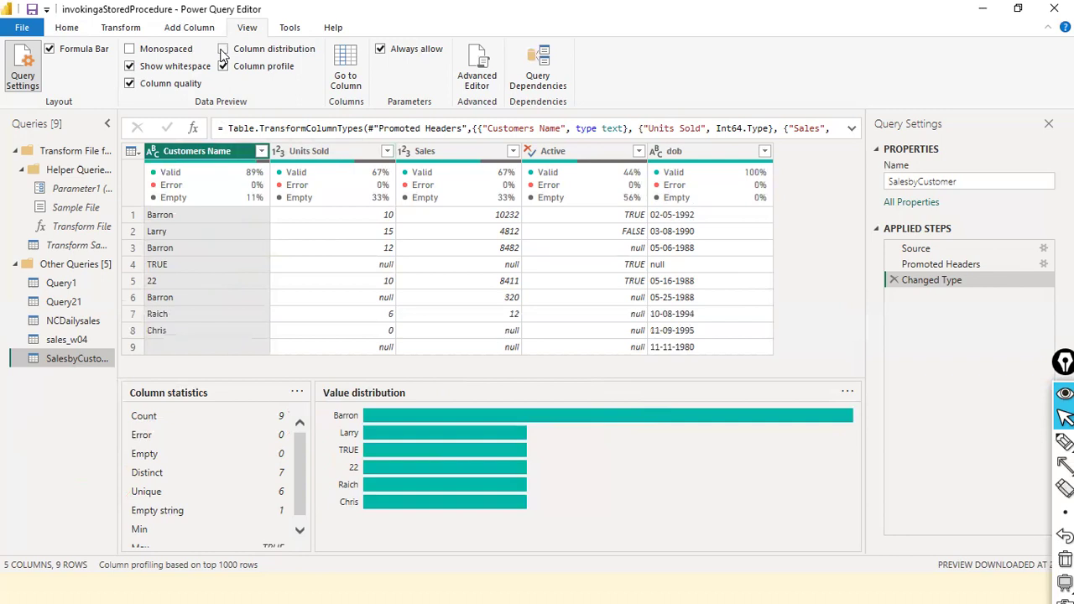
pyautogui.click(223, 51)
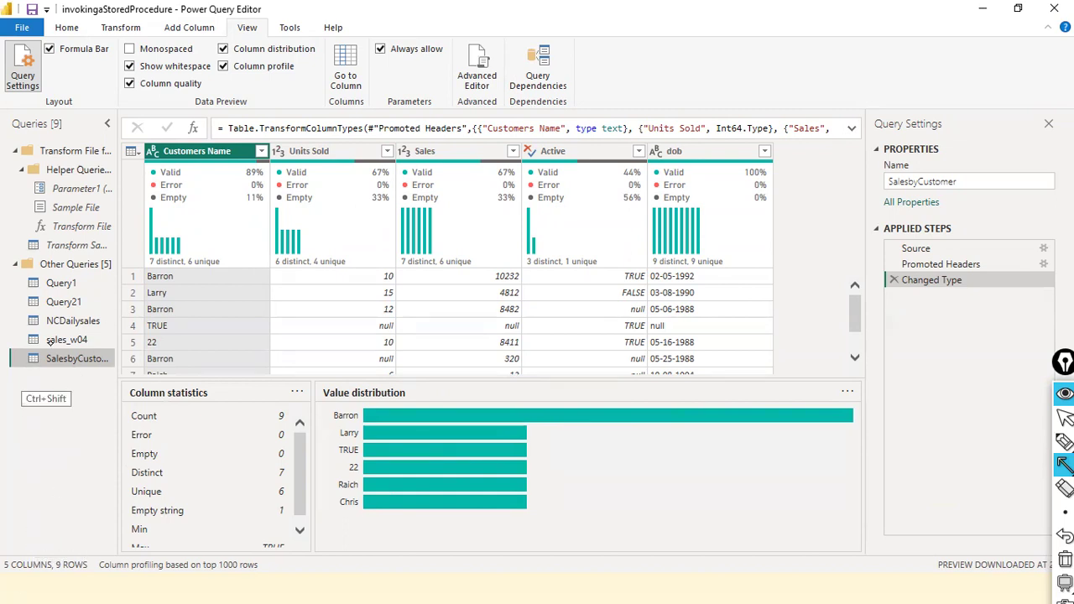
# - Draw arrows to the distinct and unique figures under Customers Name and in the column statistics, and clear them all
pyautogui.moveTo(57, 434); pyautogui.dragTo(92, 388)
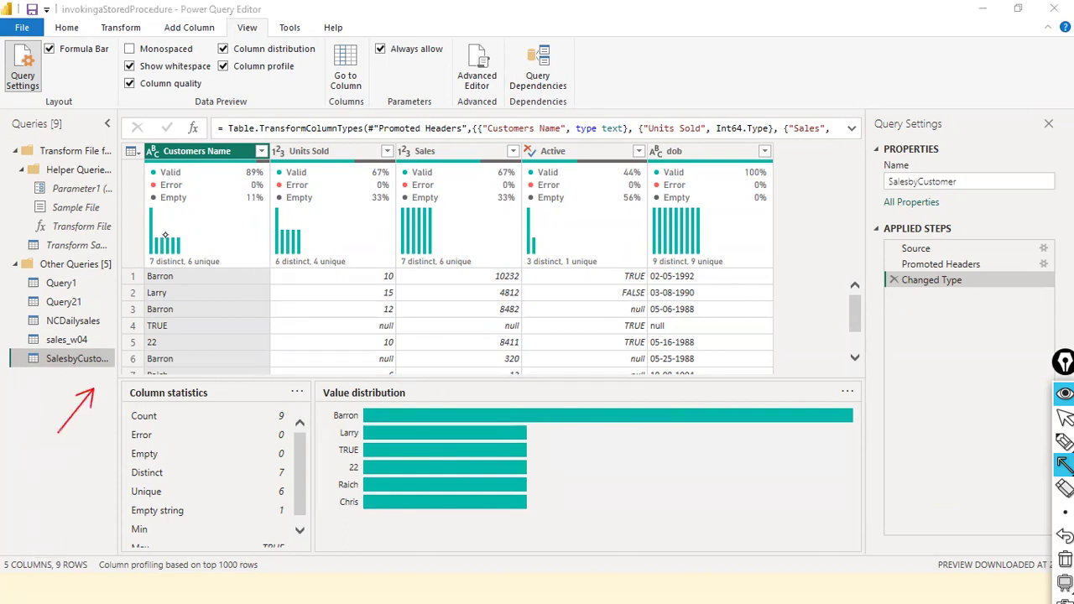
pyautogui.moveTo(97, 384); pyautogui.dragTo(150, 262)
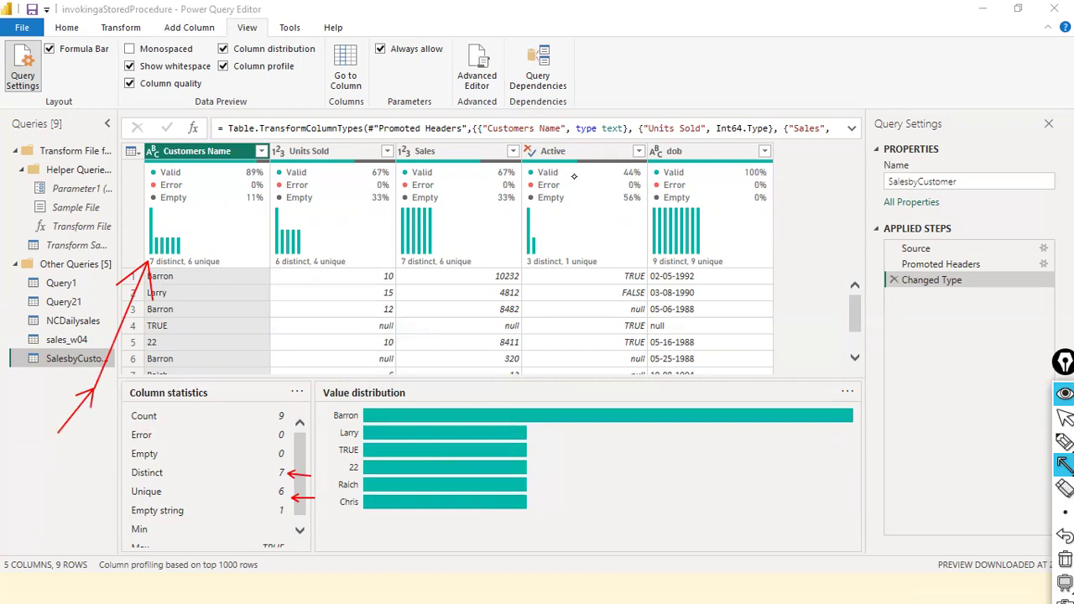
pyautogui.hotkey('ctrl', 'shift', 'c')
pyautogui.hotkey('ctrl', 'shift', 'a')
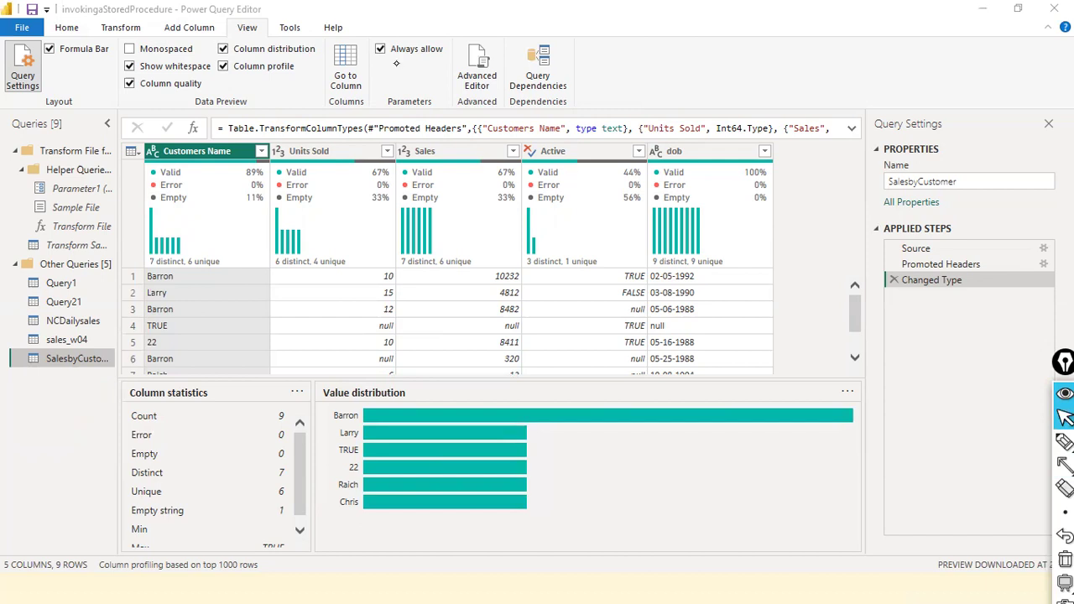
# - Select the Units Sold column and enlarge the data preview to show all of its rows
pyautogui.click(342, 157)
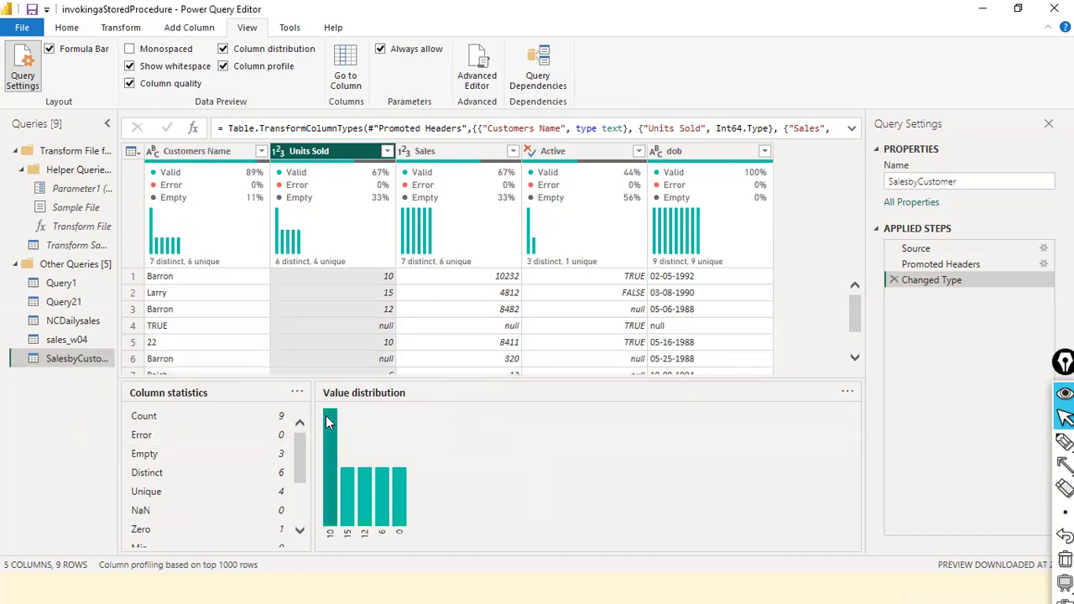
pyautogui.scroll(-2, 342, 301)
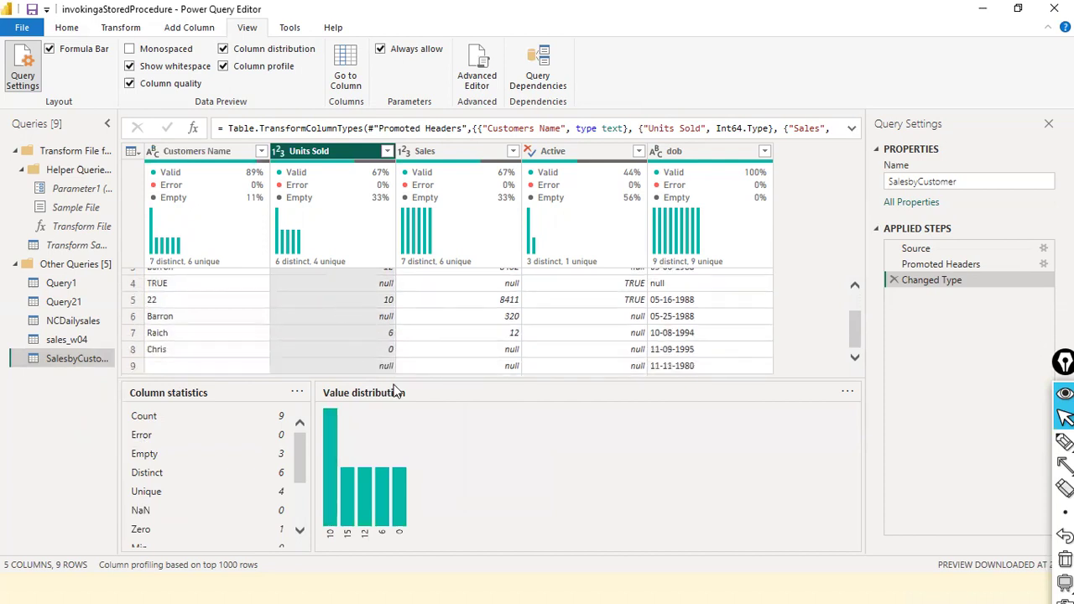
pyautogui.moveTo(401, 375); pyautogui.dragTo(401, 433)
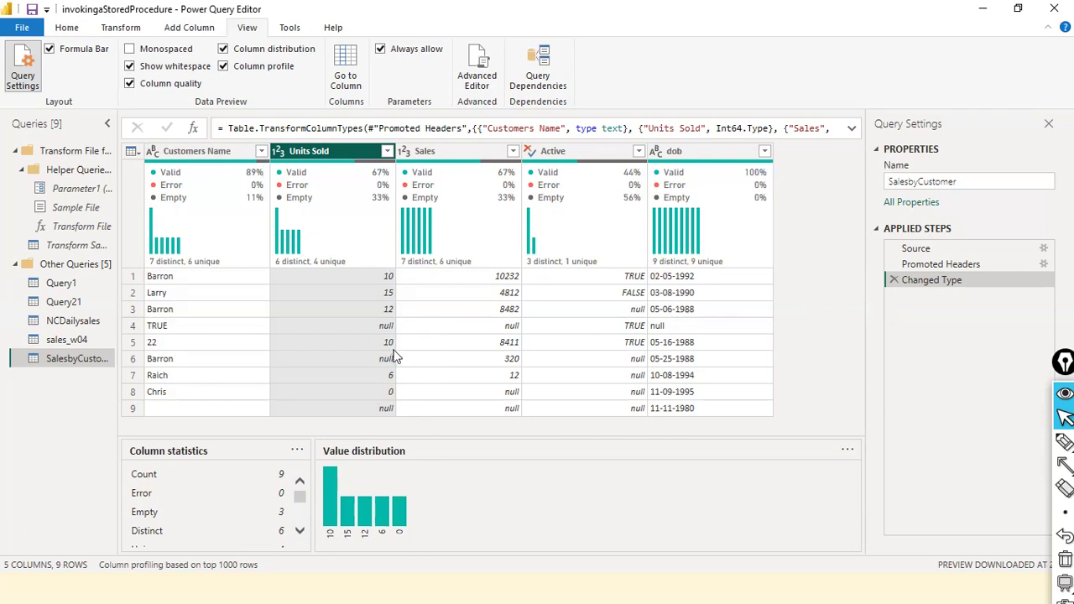
# - Examine the remaining column statistics of Units Sold, from Distinct and Unique down to Standard deviation, Even and Odd
pyautogui.click(300, 531)
pyautogui.click(300, 531)
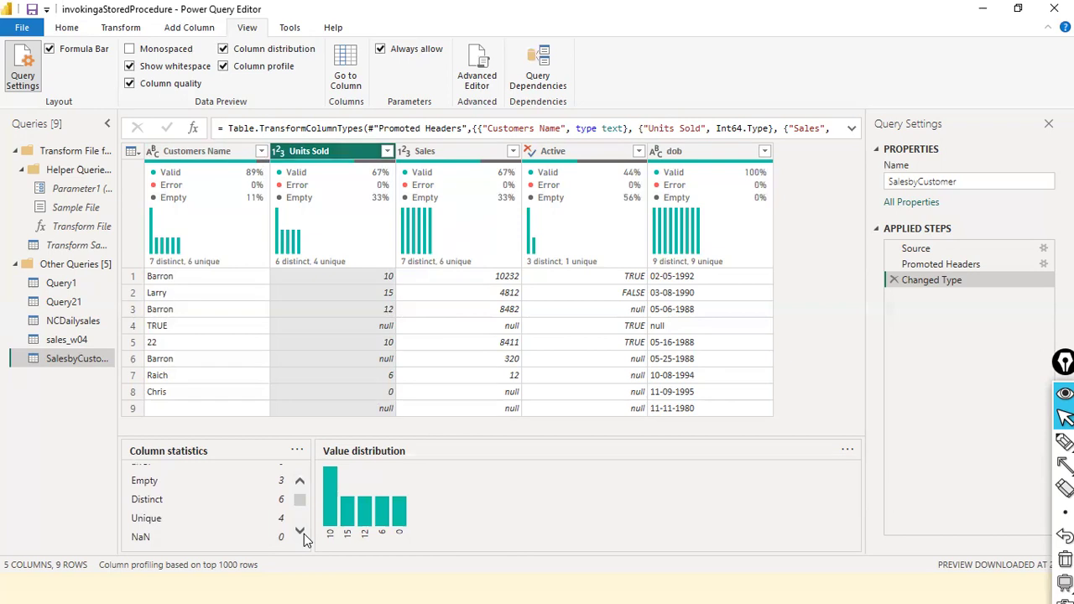
pyautogui.click(301, 532)
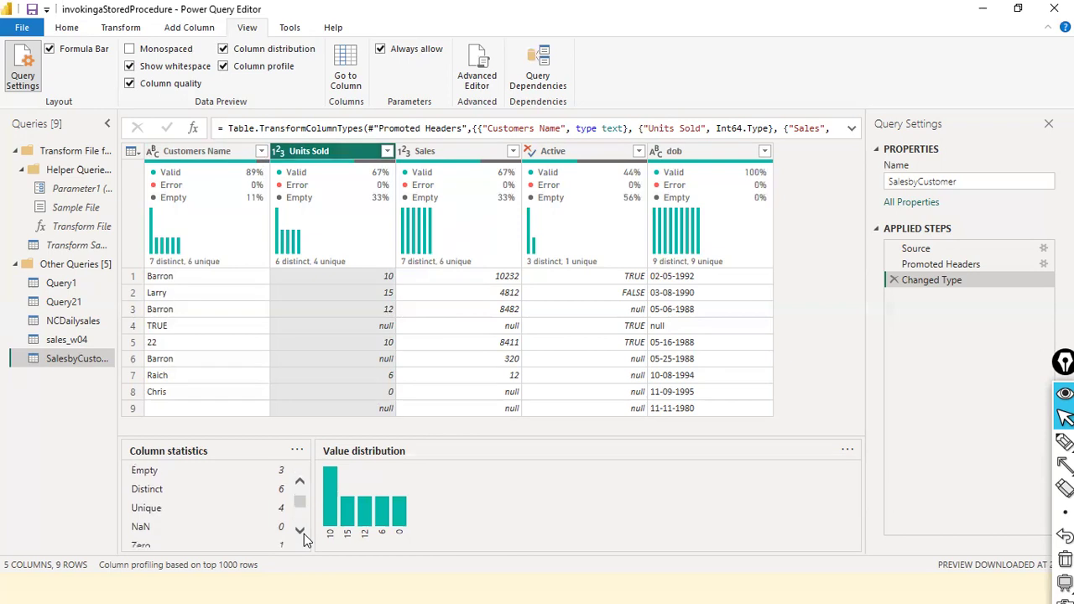
pyautogui.click(300, 531)
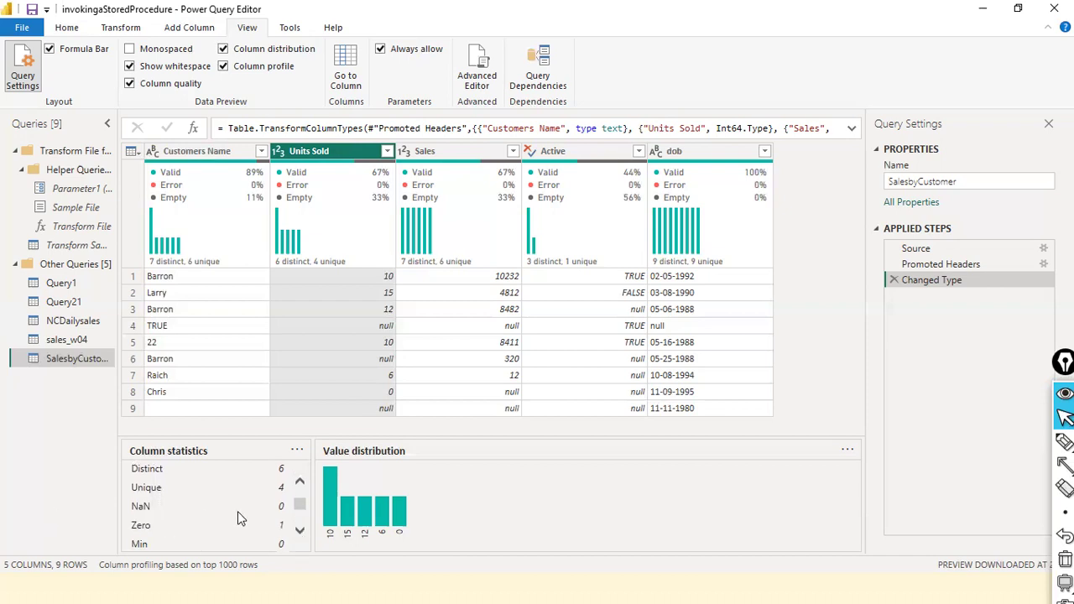
pyautogui.click(300, 532)
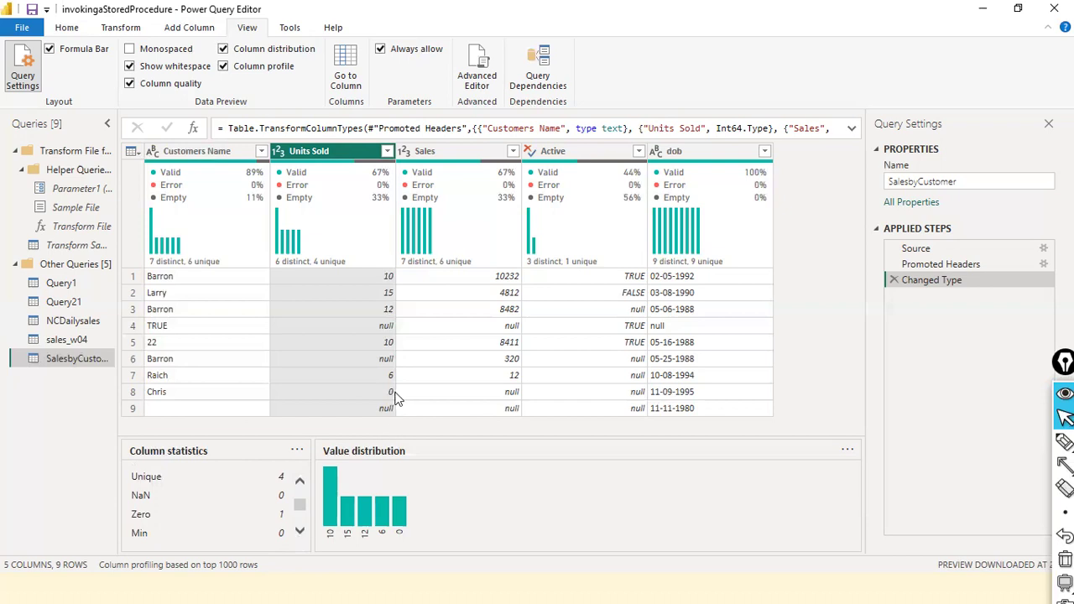
pyautogui.click(301, 533)
pyautogui.click(301, 533)
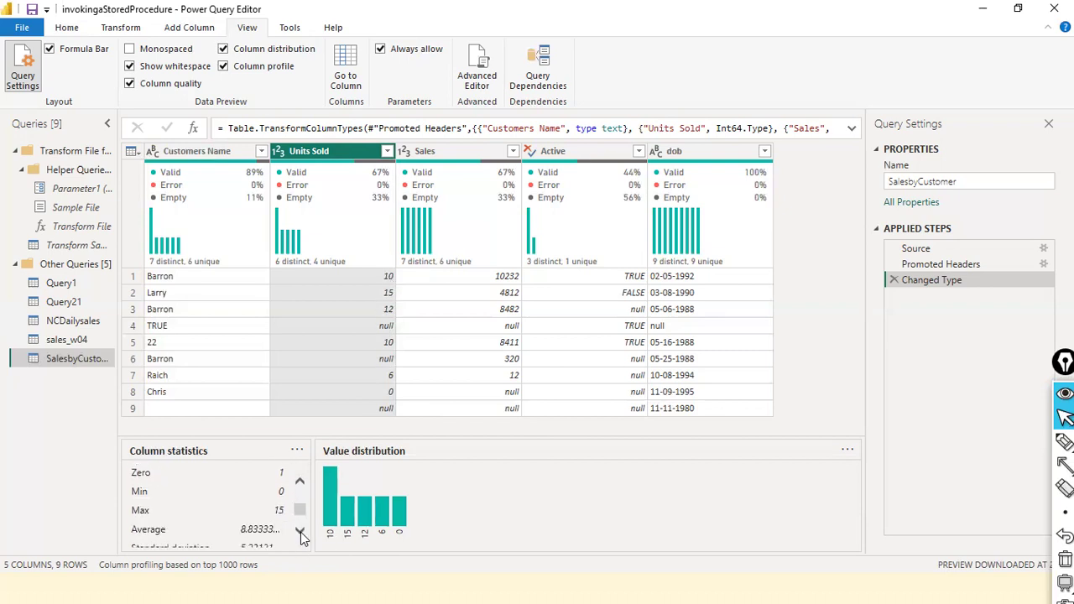
pyautogui.click(300, 532)
pyautogui.click(301, 532)
pyautogui.click(300, 533)
pyautogui.click(300, 533)
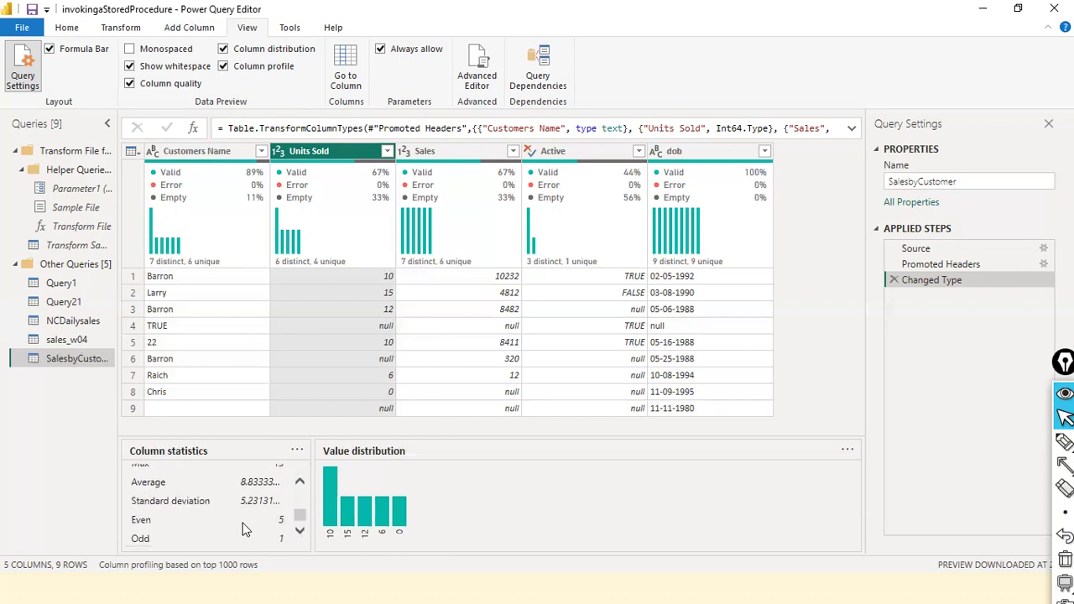
pyautogui.moveTo(346, 525)
# - Select the Active column, enlarge the column statistics pane and compare the column's rows with its statistics
pyautogui.click(475, 151)
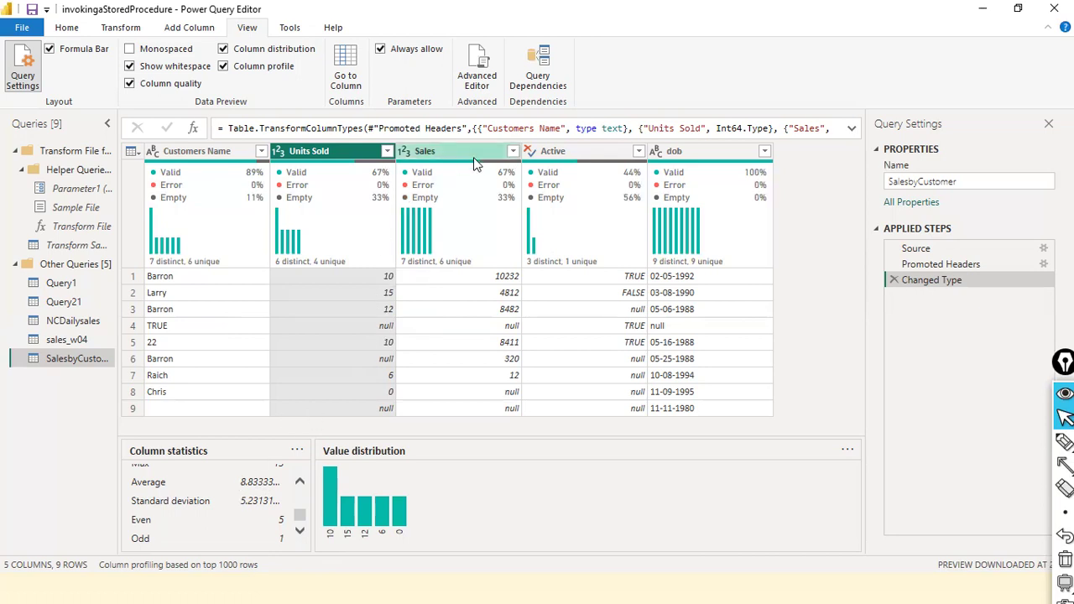
pyautogui.click(576, 153)
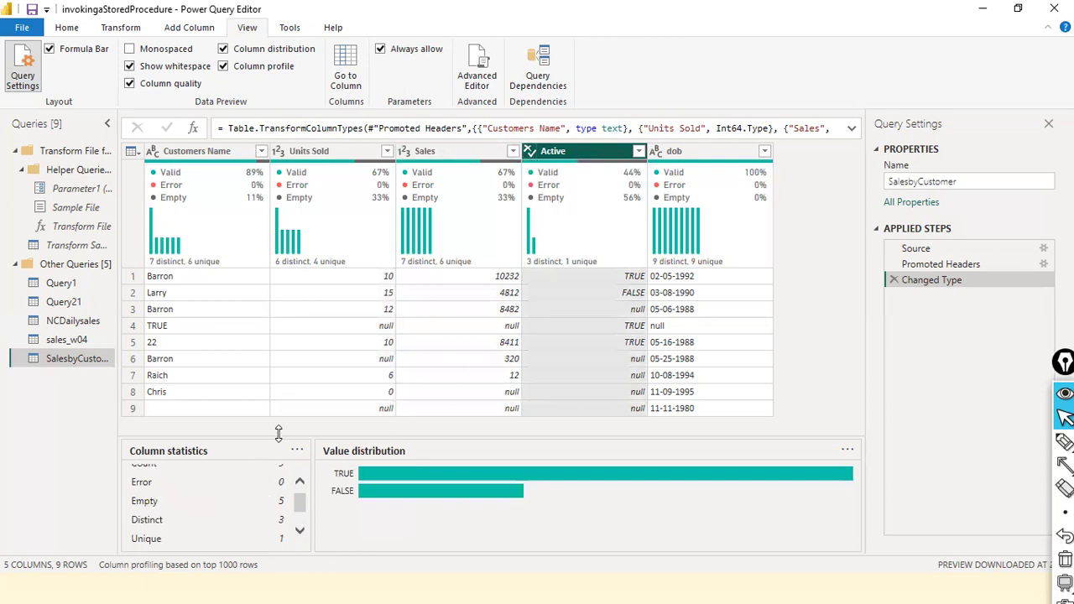
pyautogui.moveTo(288, 408); pyautogui.dragTo(289, 361)
pyautogui.scroll(-1, 596, 302)
pyautogui.scroll(1, 596, 302)
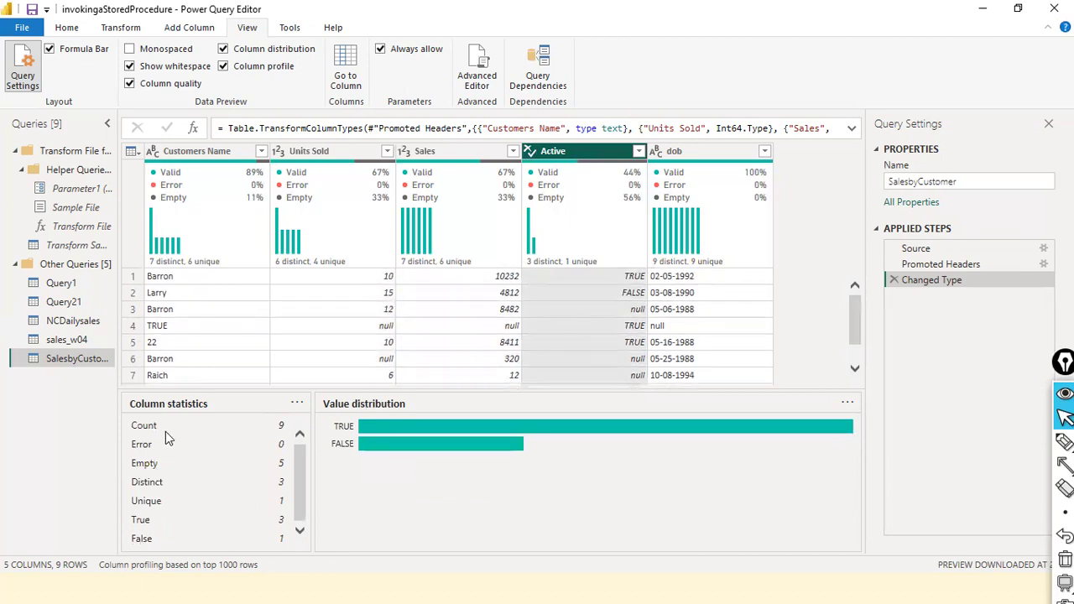
pyautogui.scroll(-1, 558, 336)
pyautogui.scroll(1, 558, 319)
pyautogui.scroll(-2, 588, 323)
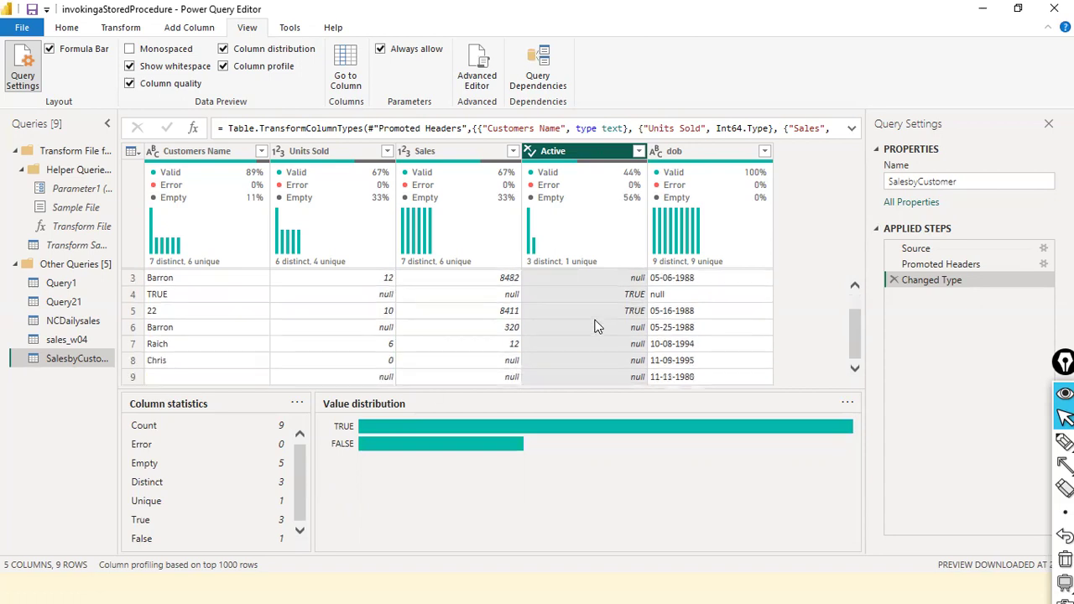
pyautogui.scroll(2, 594, 326)
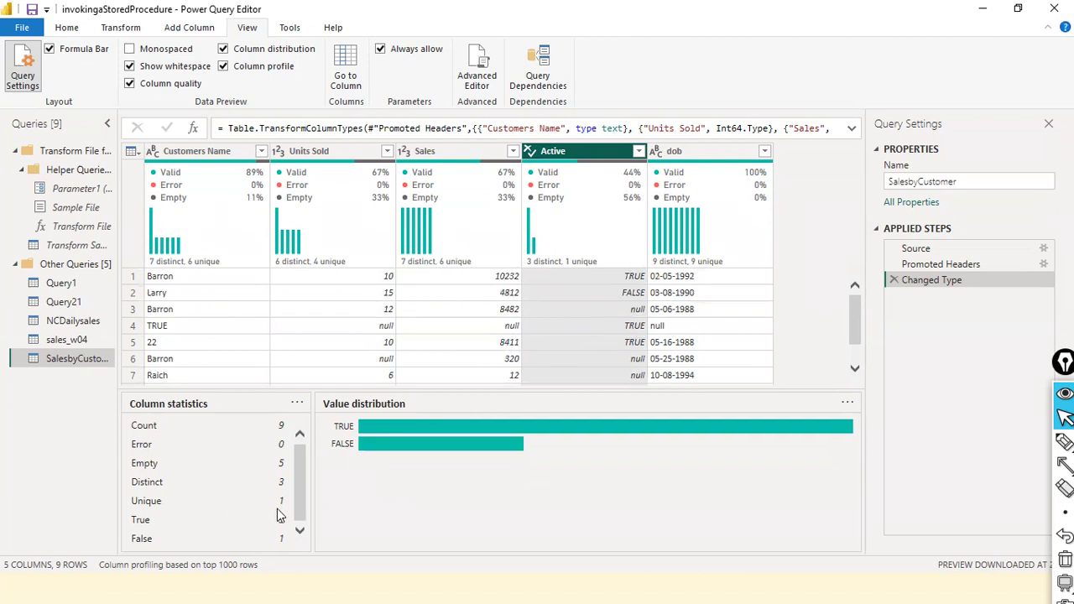
# - View the column statistics and value distribution of dob, Units Sold, Customers Name and Sales in turn, ending back on Customers Name
pyautogui.moveTo(503, 244)
pyautogui.click(691, 156)
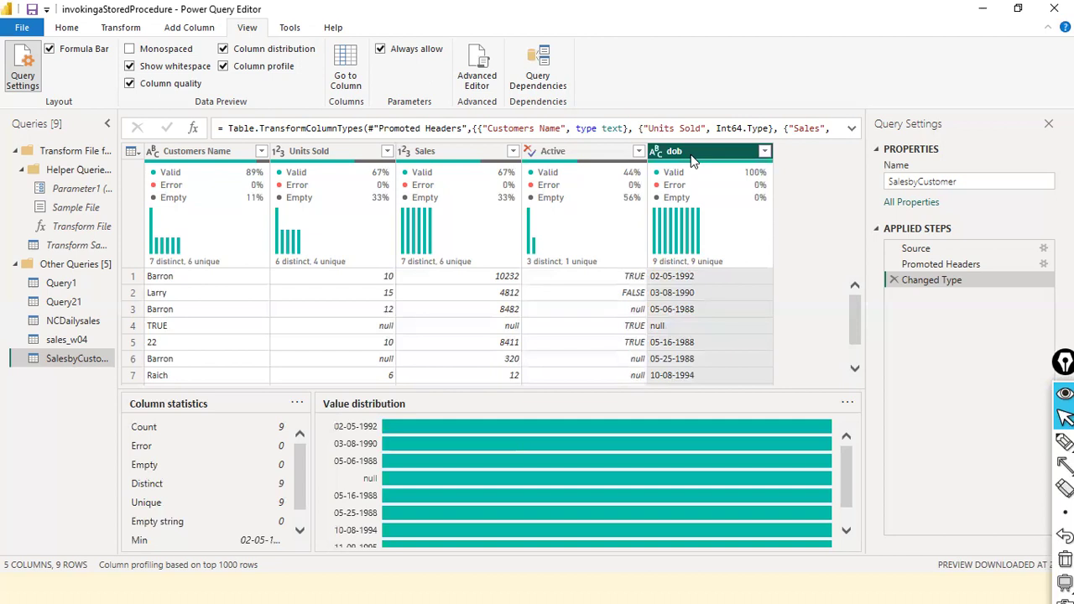
pyautogui.click(327, 158)
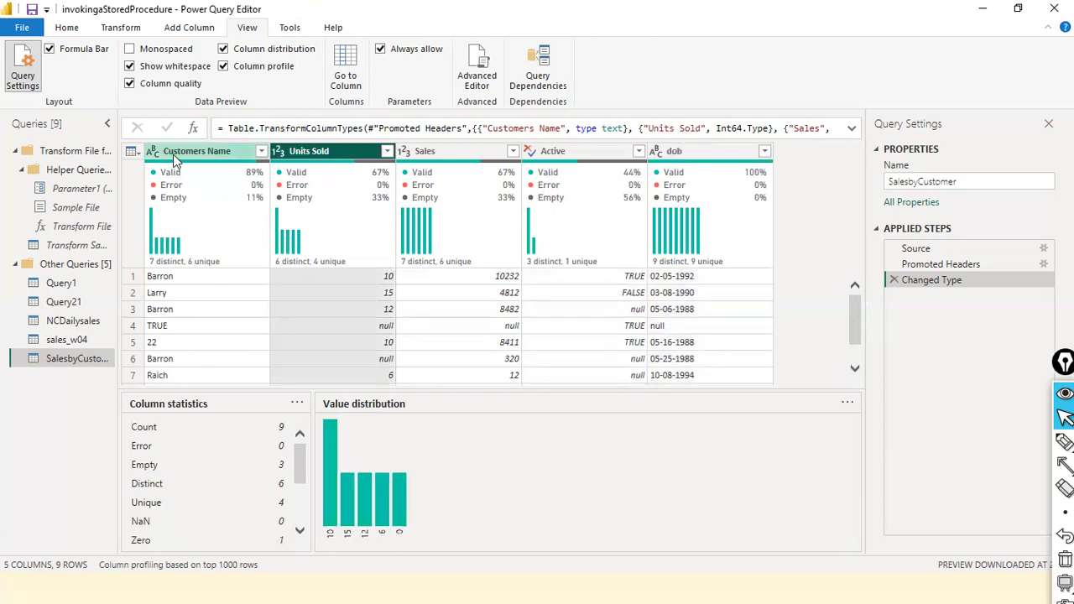
pyautogui.click(176, 161)
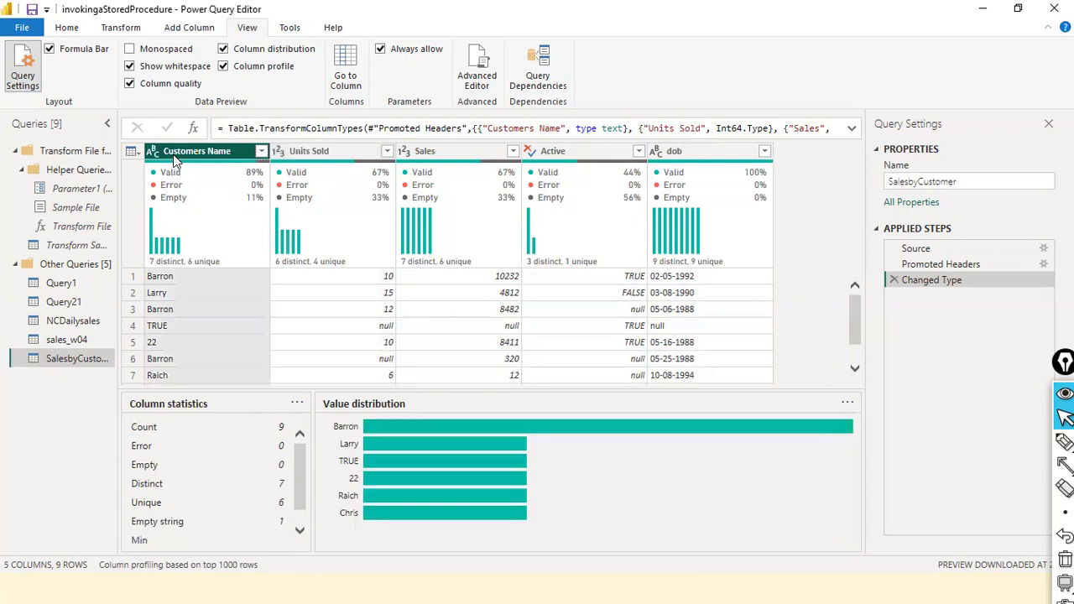
pyautogui.click(463, 162)
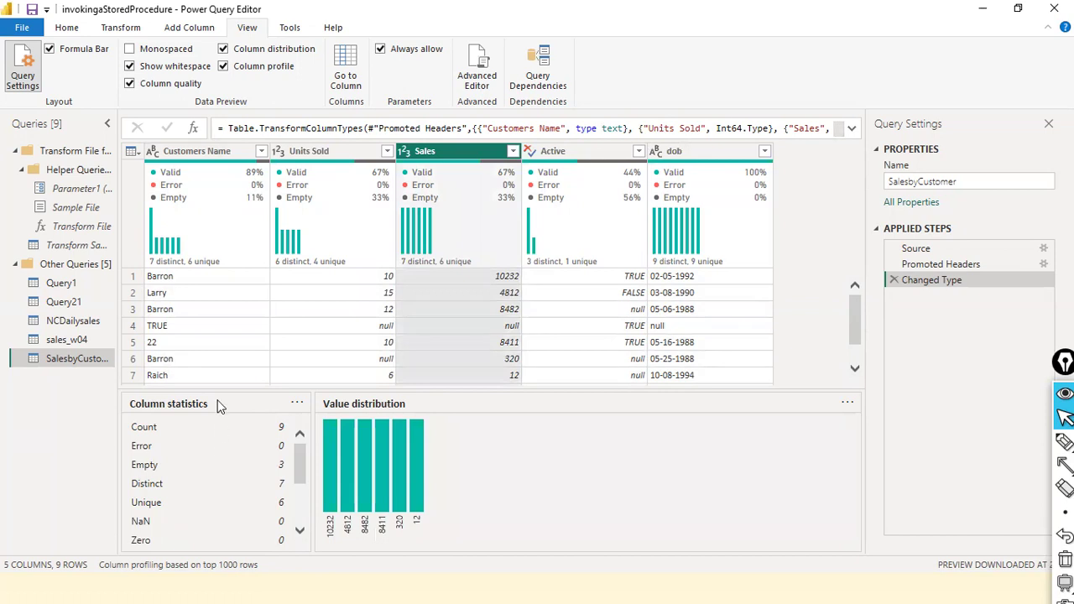
pyautogui.click(237, 162)
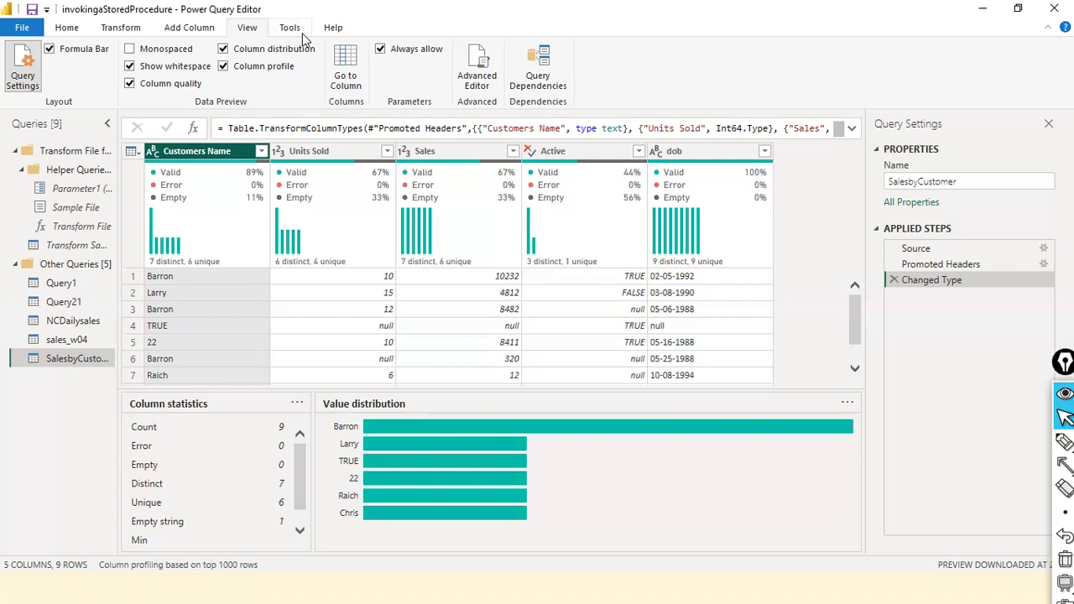
# - Handwrite "State" under the Customers Name heading in pen and the sample values T.N, T.N and Tamilnadu beside its lower rows
pyautogui.hotkey('ctrl', 'shift', 'p')
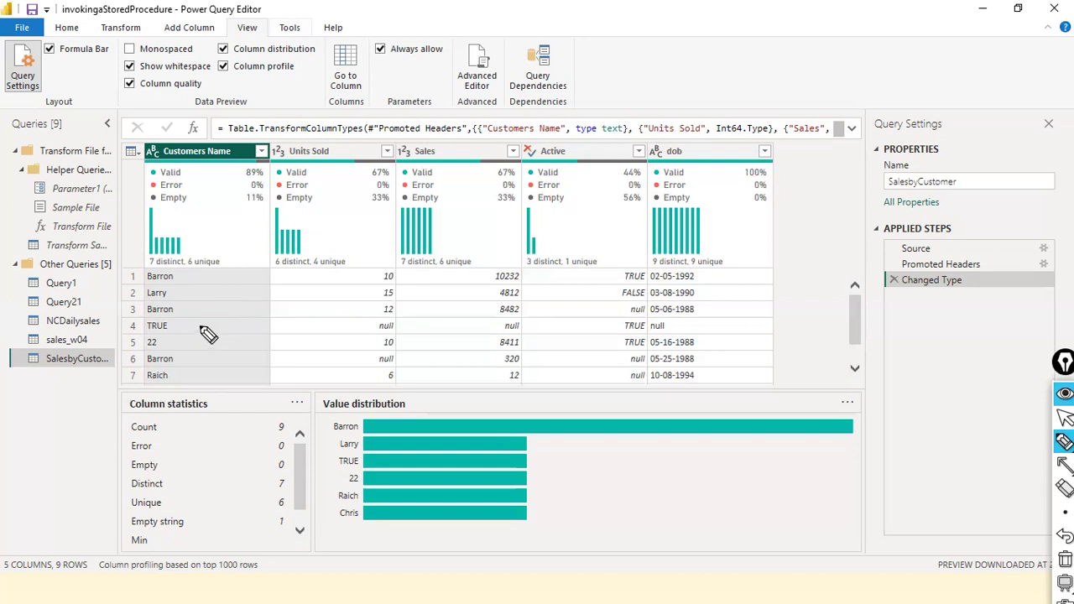
pyautogui.moveTo(200, 320); pyautogui.dragTo(213, 319)
pyautogui.moveTo(206, 320)
pyautogui.mouseDown()
pyautogui.moveTo(206, 334)
pyautogui.moveTo(216, 330)
pyautogui.mouseUp()
pyautogui.moveTo(220, 335); pyautogui.dragTo(230, 317)
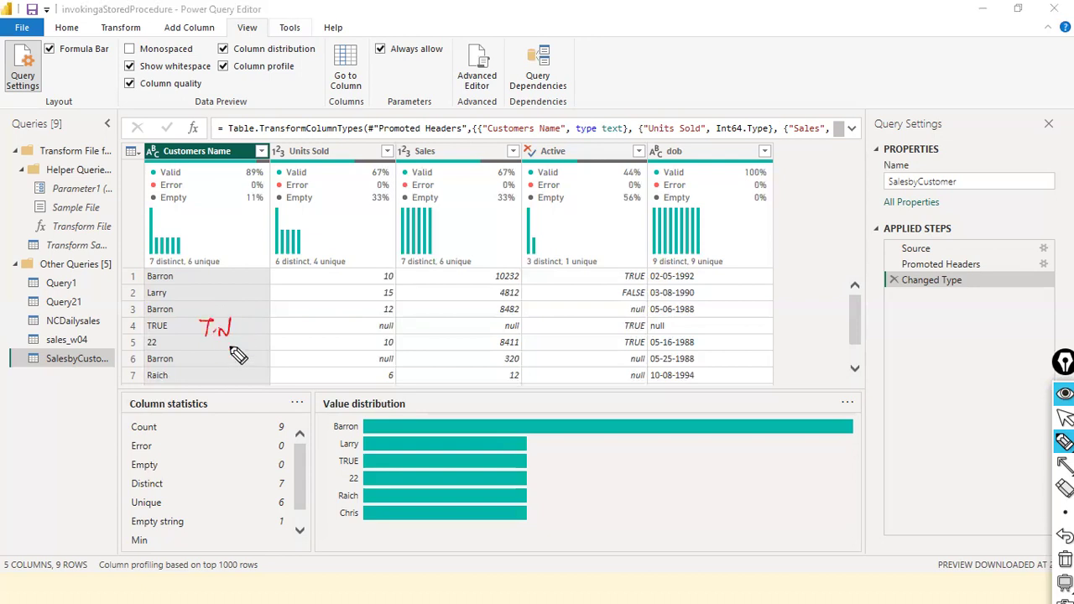
pyautogui.moveTo(165, 154)
pyautogui.mouseDown()
pyautogui.moveTo(217, 148)
pyautogui.moveTo(206, 187)
pyautogui.moveTo(235, 170)
pyautogui.mouseUp()
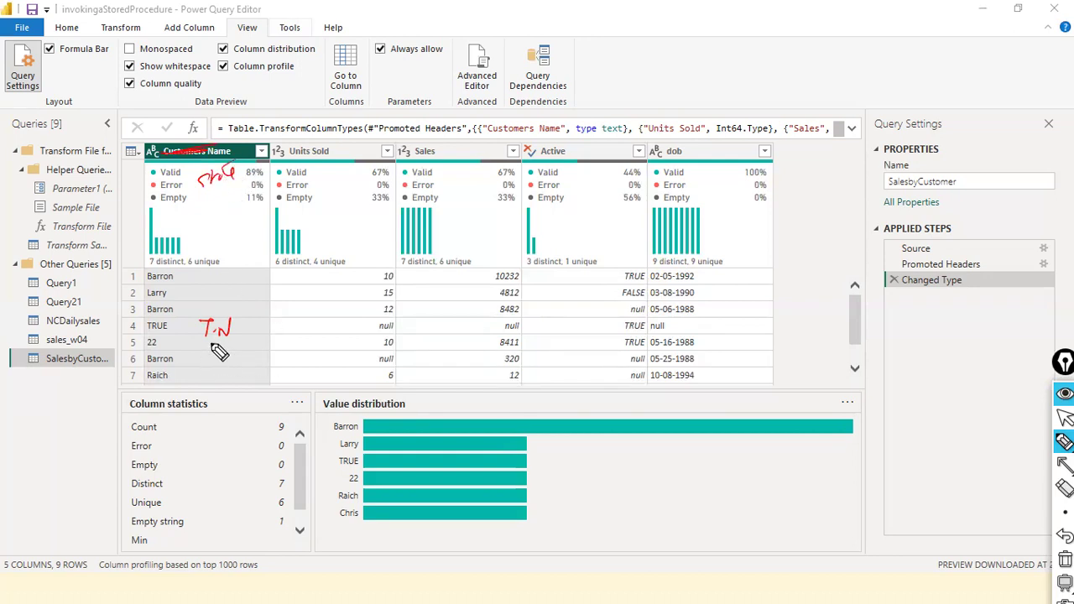
pyautogui.moveTo(202, 353); pyautogui.dragTo(214, 353)
pyautogui.moveTo(208, 354)
pyautogui.mouseDown()
pyautogui.moveTo(208, 365)
pyautogui.moveTo(231, 353)
pyautogui.moveTo(211, 375)
pyautogui.moveTo(265, 380)
pyautogui.mouseUp()
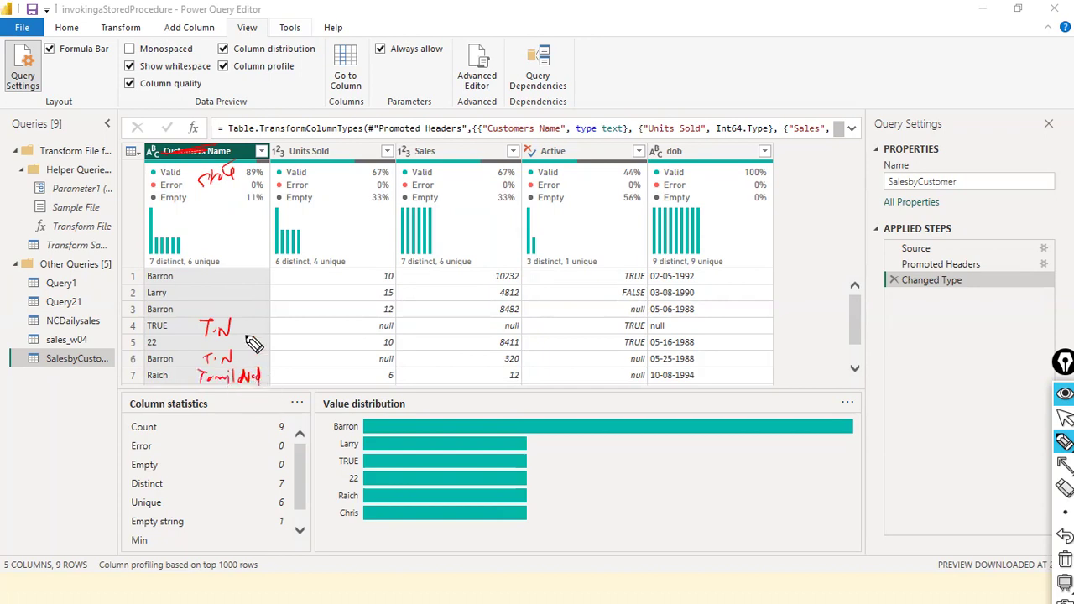
# - Handwrite the sample state names A.P, Andhra Pradesh, M.P and Madhya Pradesh in pen beside the upper Customers Name rows
pyautogui.moveTo(202, 300)
pyautogui.mouseDown()
pyautogui.moveTo(227, 290)
pyautogui.moveTo(210, 301)
pyautogui.moveTo(217, 309)
pyautogui.mouseUp()
pyautogui.moveTo(237, 310); pyautogui.dragTo(284, 307)
pyautogui.moveTo(198, 280)
pyautogui.mouseDown()
pyautogui.moveTo(225, 286)
pyautogui.moveTo(222, 271)
pyautogui.moveTo(253, 285)
pyautogui.moveTo(267, 280)
pyautogui.moveTo(238, 267)
pyautogui.moveTo(259, 264)
pyautogui.mouseUp()
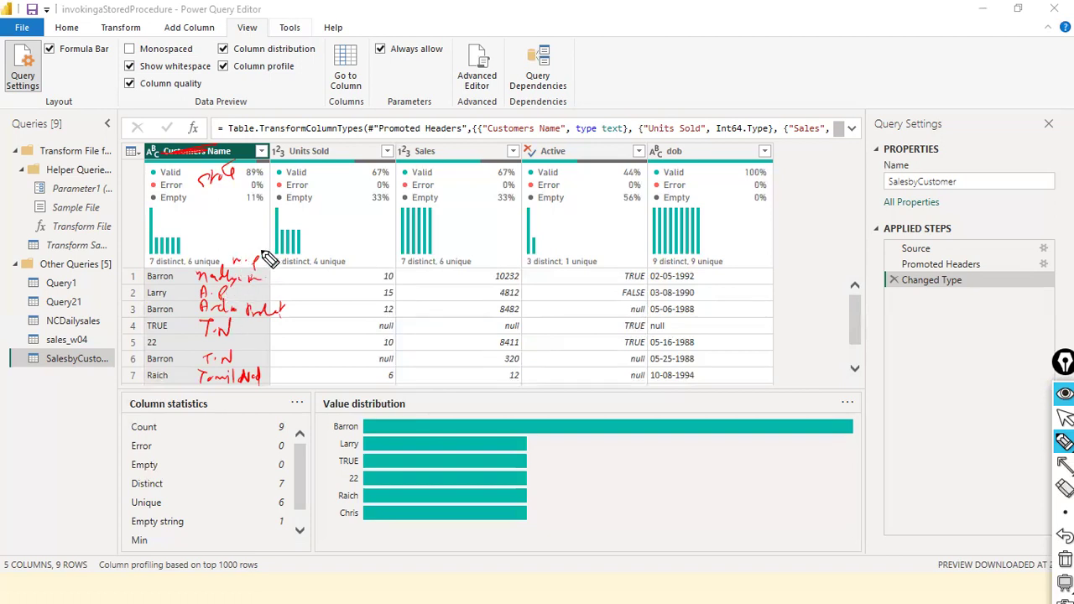
# - Circle each group of matching state names and strike through Tamilnadu in pen, and clear all ink
pyautogui.moveTo(274, 300)
pyautogui.mouseDown()
pyautogui.moveTo(186, 295)
pyautogui.moveTo(233, 320)
pyautogui.moveTo(284, 305)
pyautogui.mouseUp()
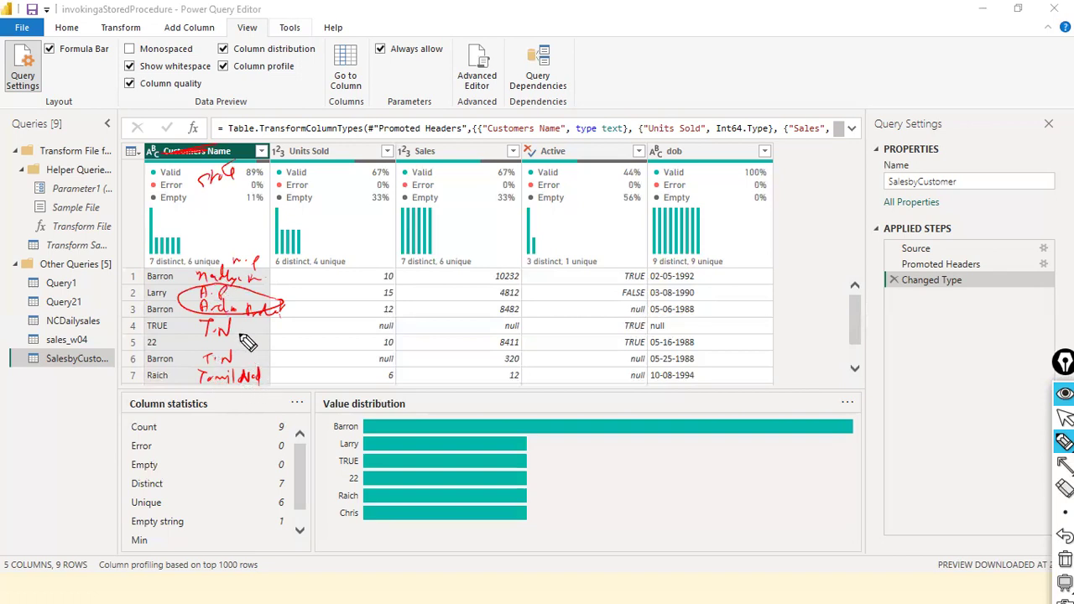
pyautogui.moveTo(240, 356)
pyautogui.mouseDown()
pyautogui.moveTo(262, 357)
pyautogui.moveTo(277, 375)
pyautogui.mouseUp()
pyautogui.moveTo(199, 380); pyautogui.dragTo(261, 375)
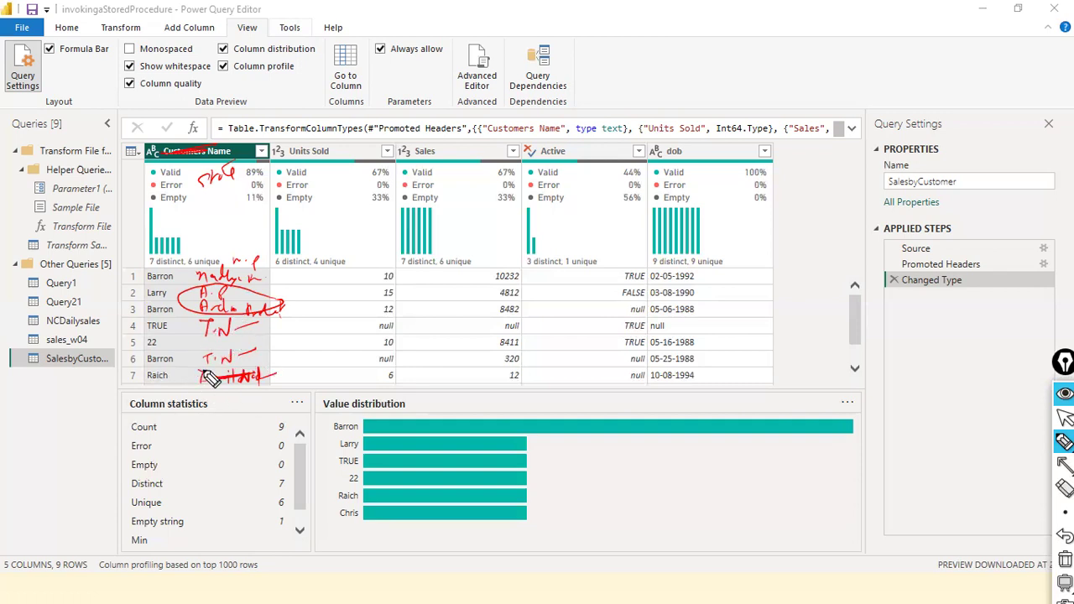
pyautogui.moveTo(229, 320)
pyautogui.mouseDown()
pyautogui.moveTo(249, 344)
pyautogui.moveTo(237, 357)
pyautogui.mouseUp()
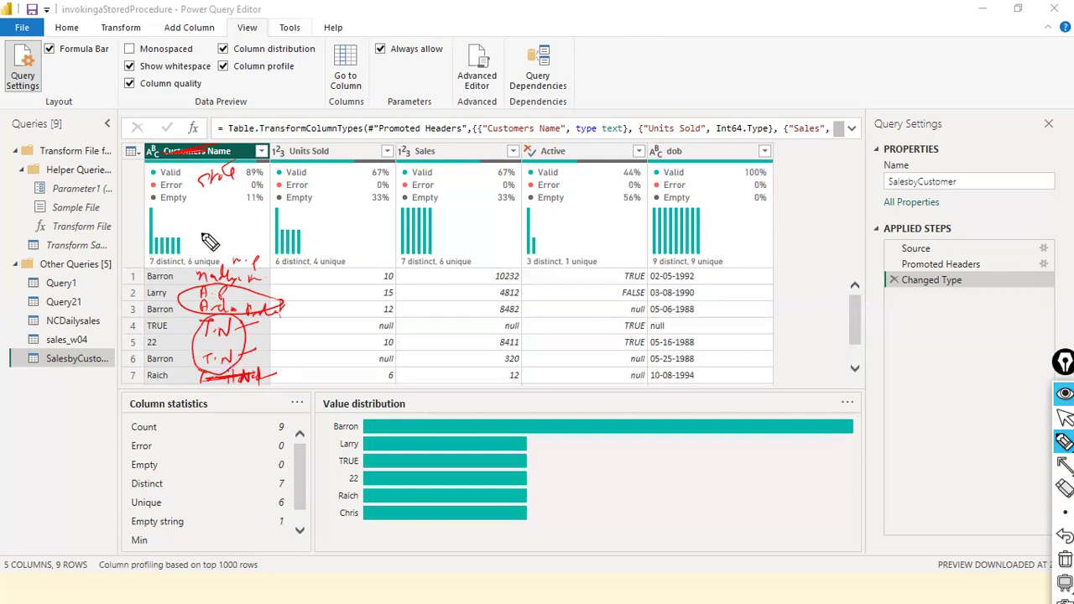
pyautogui.moveTo(250, 262)
pyautogui.mouseDown()
pyautogui.moveTo(186, 252)
pyautogui.moveTo(132, 280)
pyautogui.mouseUp()
pyautogui.moveTo(232, 252); pyautogui.dragTo(256, 275)
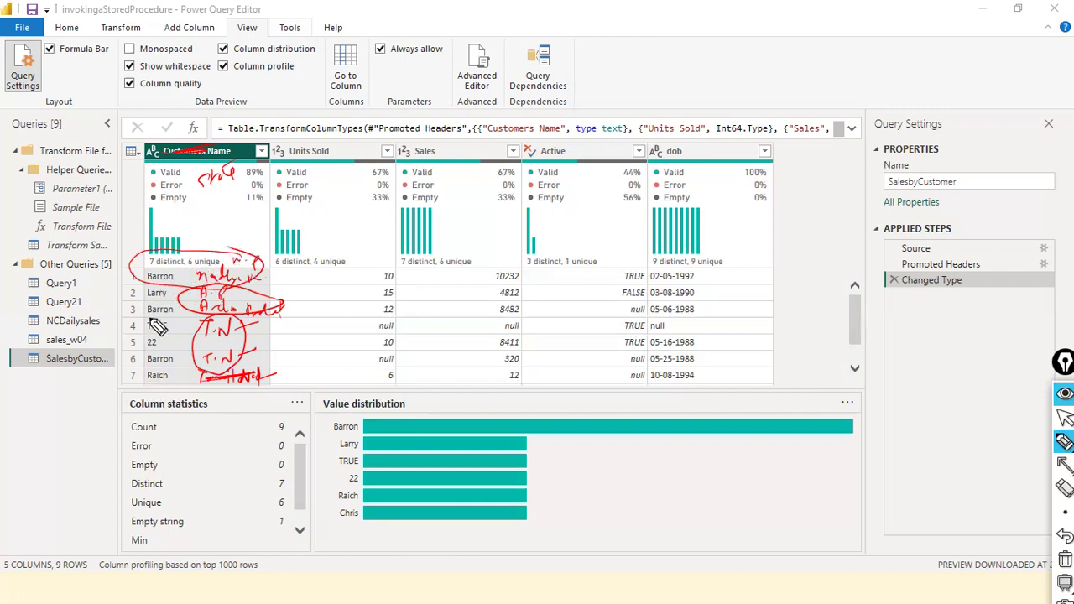
pyautogui.moveTo(84, 411); pyautogui.dragTo(99, 398)
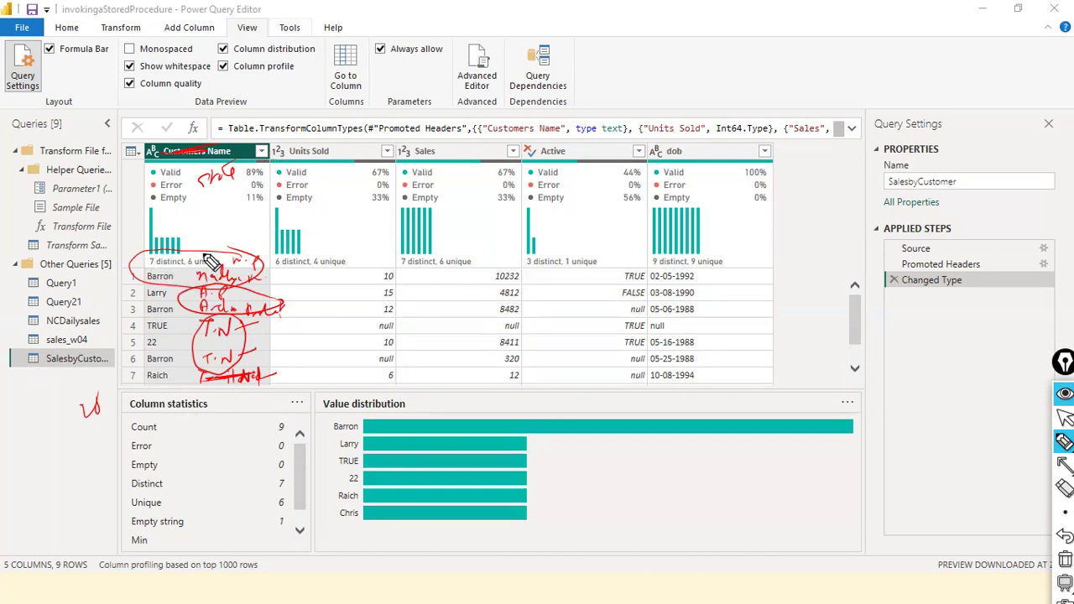
pyautogui.hotkey('ctrl', 'shift', 'c')
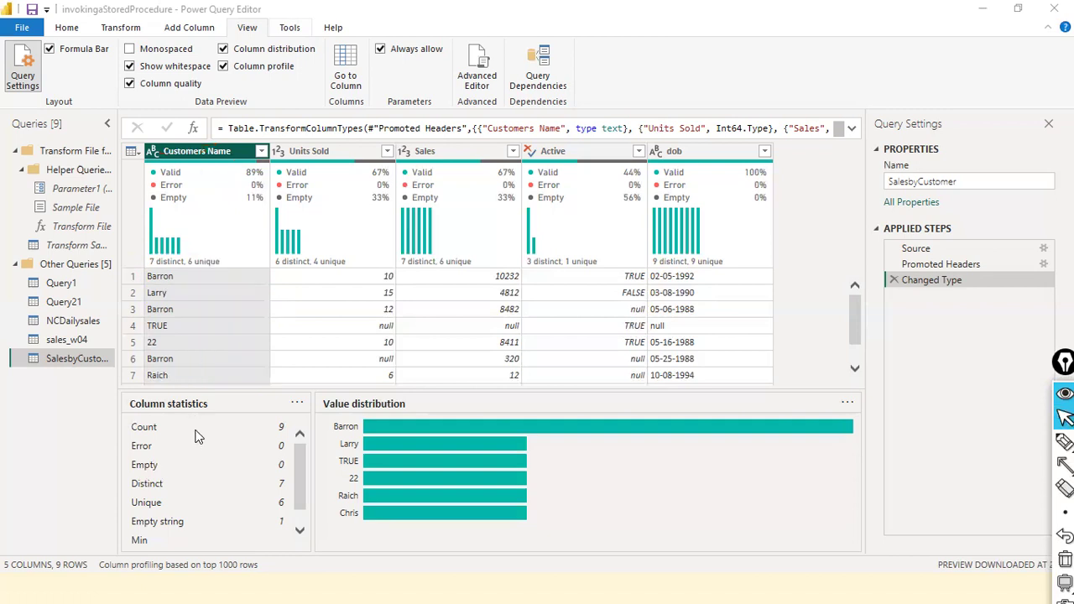
# - Review the values in the Customers Name filter list, close it without filtering and look through the column's rows
pyautogui.click(262, 152)
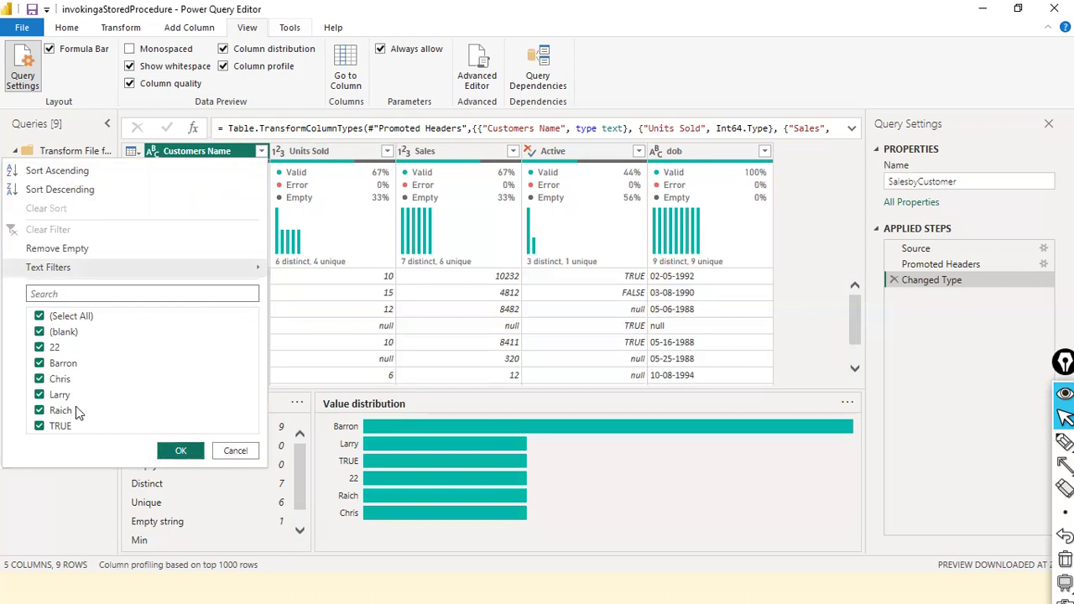
pyautogui.click(233, 452)
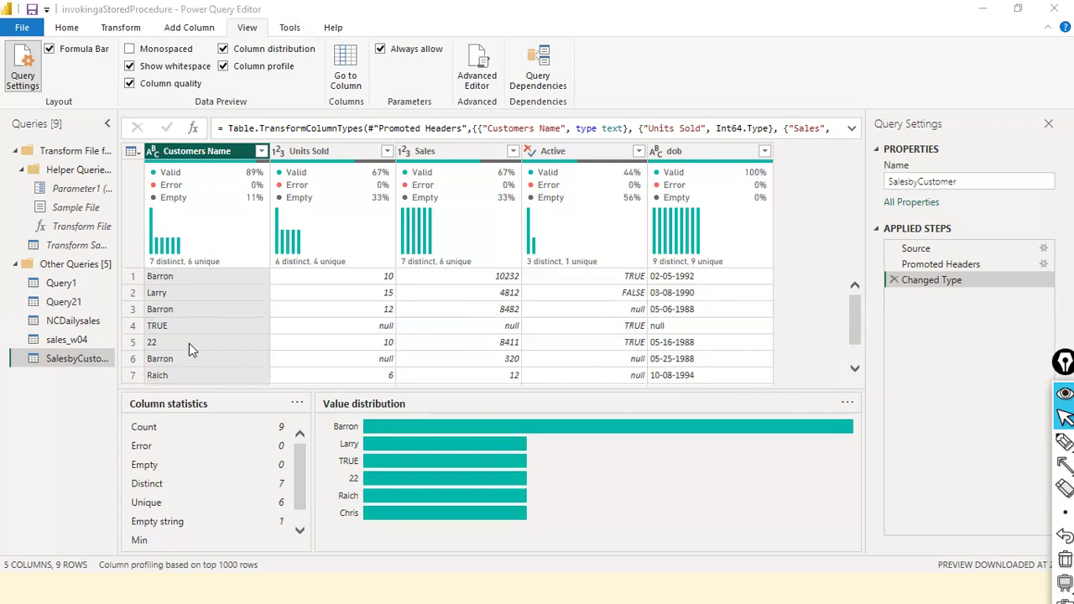
pyautogui.scroll(-2, 197, 290)
pyautogui.scroll(2, 197, 289)
pyautogui.moveTo(196, 268)
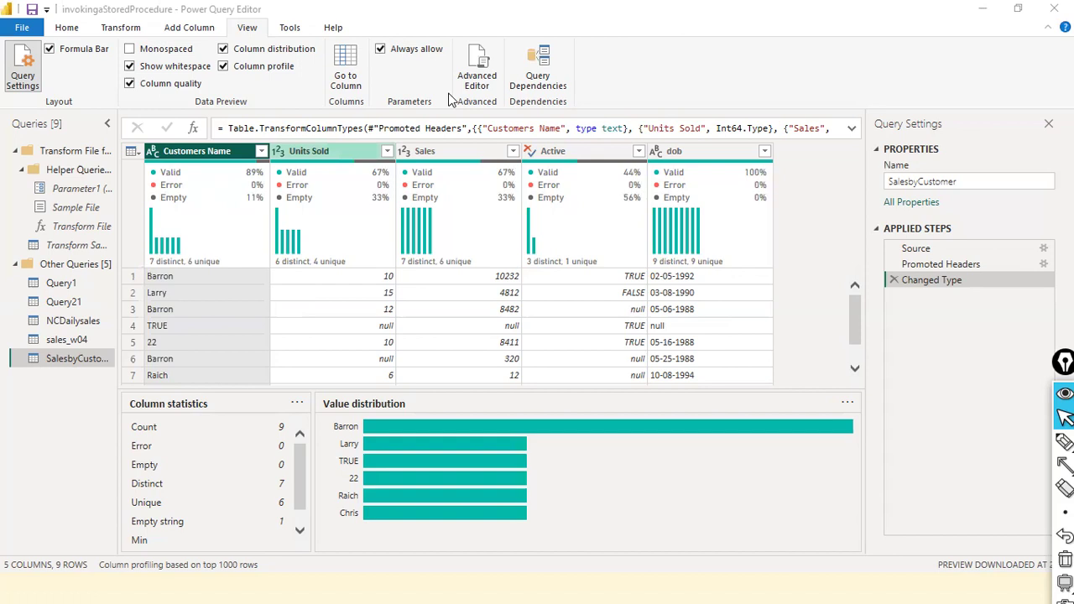
pyautogui.moveTo(218, 214)
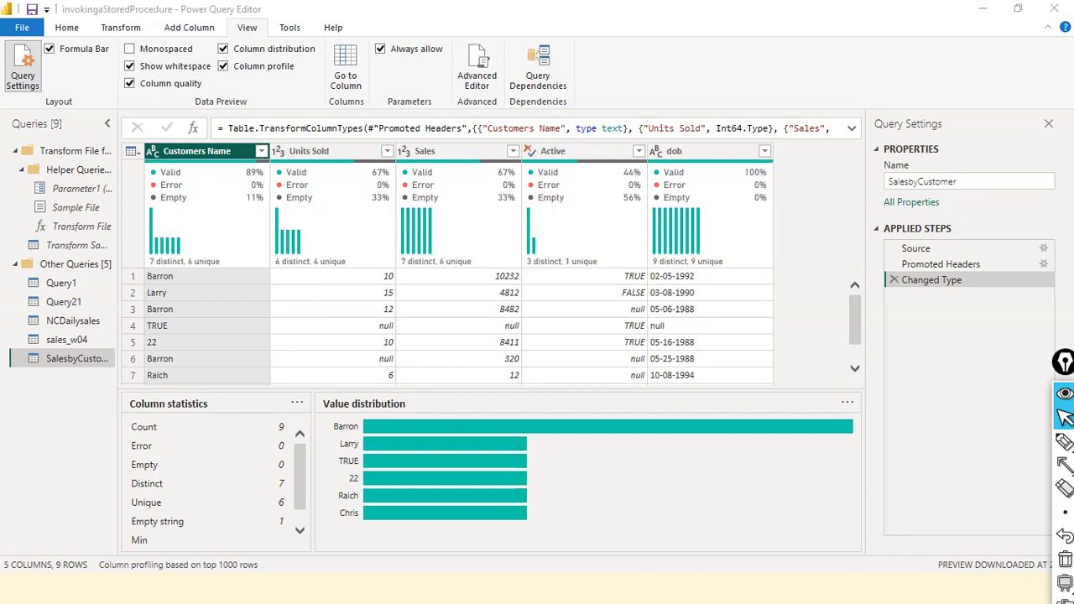
# - Sketch a two-bar chart in pen above the formula bar, label the bars T.N and Tamilnadu and circle both labels
pyautogui.click(1065, 441)
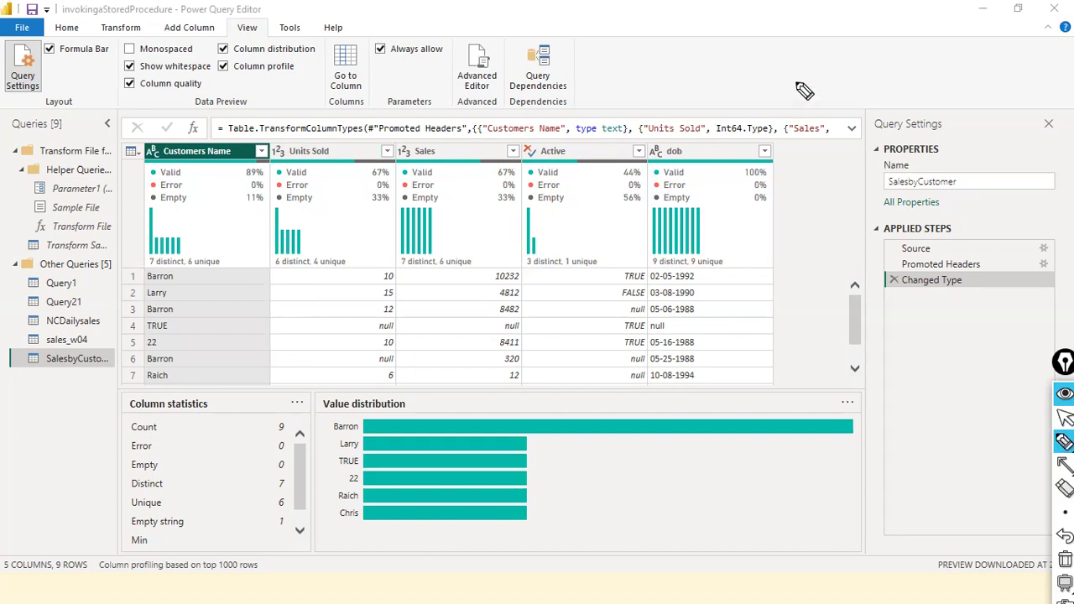
pyautogui.moveTo(761, 31)
pyautogui.mouseDown()
pyautogui.moveTo(752, 110)
pyautogui.moveTo(955, 107)
pyautogui.mouseUp()
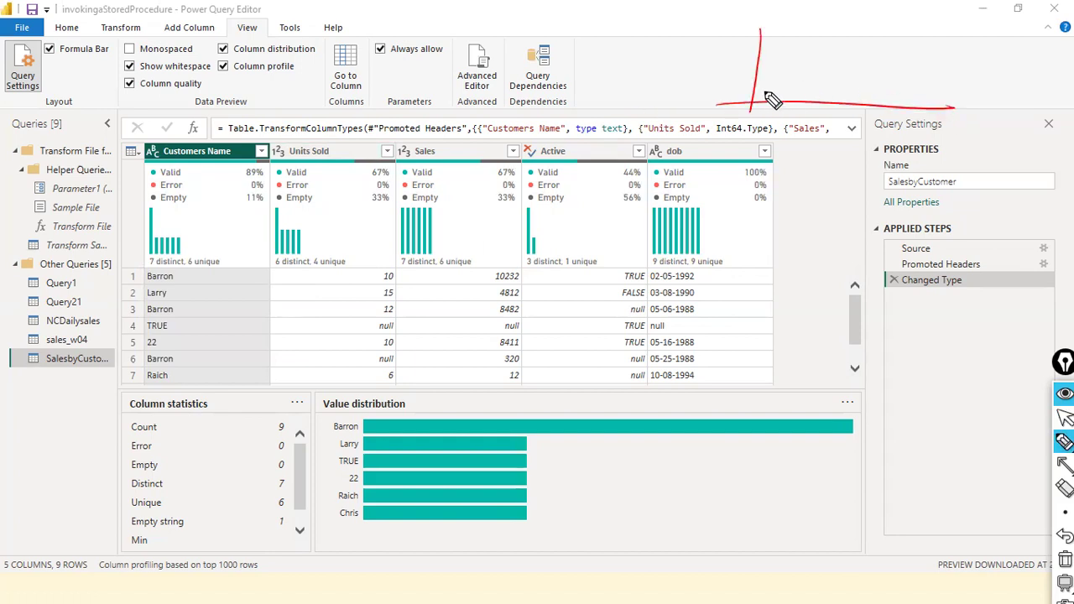
pyautogui.moveTo(769, 101)
pyautogui.mouseDown()
pyautogui.moveTo(764, 94)
pyautogui.moveTo(768, 107)
pyautogui.moveTo(768, 75)
pyautogui.moveTo(853, 103)
pyautogui.moveTo(832, 120)
pyautogui.moveTo(822, 113)
pyautogui.moveTo(830, 128)
pyautogui.moveTo(855, 111)
pyautogui.moveTo(861, 124)
pyautogui.moveTo(879, 118)
pyautogui.moveTo(833, 107)
pyautogui.moveTo(833, 58)
pyautogui.moveTo(846, 56)
pyautogui.moveTo(855, 99)
pyautogui.mouseUp()
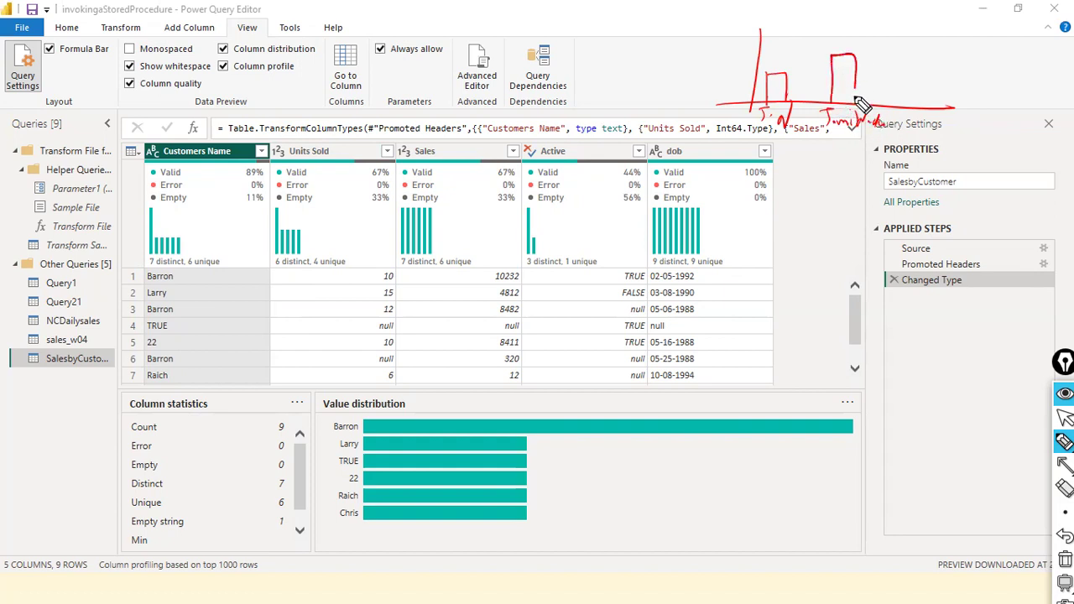
pyautogui.moveTo(781, 108)
pyautogui.mouseDown()
pyautogui.moveTo(759, 120)
pyautogui.moveTo(840, 130)
pyautogui.mouseUp()
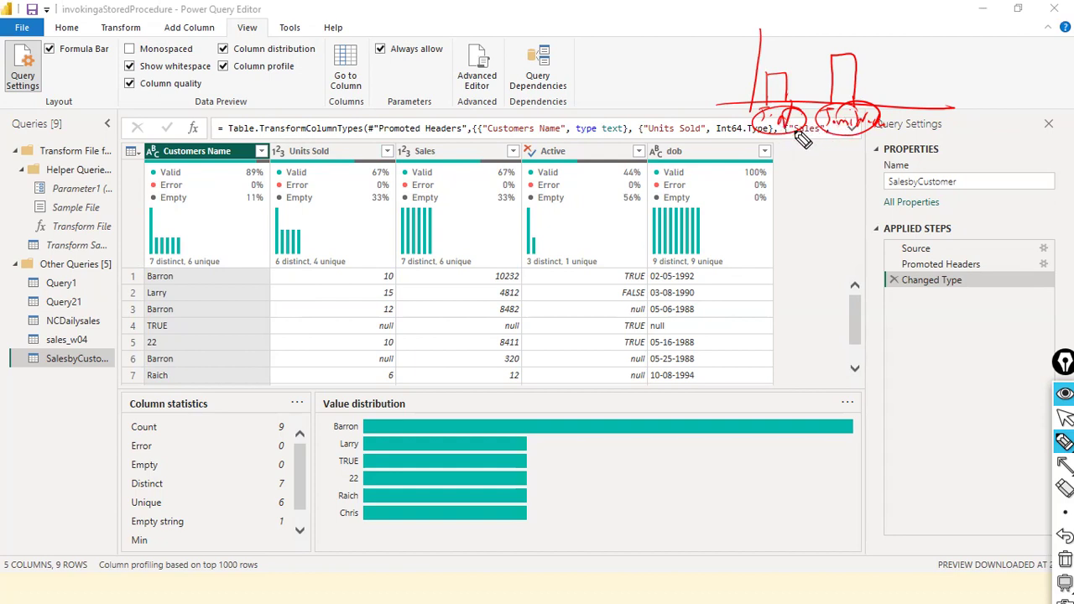
# - Handwrite the heading State with Tamilnadu twice beneath it beside the chart sketch, and circle both bar labels together in pen
pyautogui.click(865, 61)
pyautogui.moveTo(935, 22)
pyautogui.mouseDown()
pyautogui.moveTo(922, 42)
pyautogui.moveTo(976, 39)
pyautogui.mouseUp()
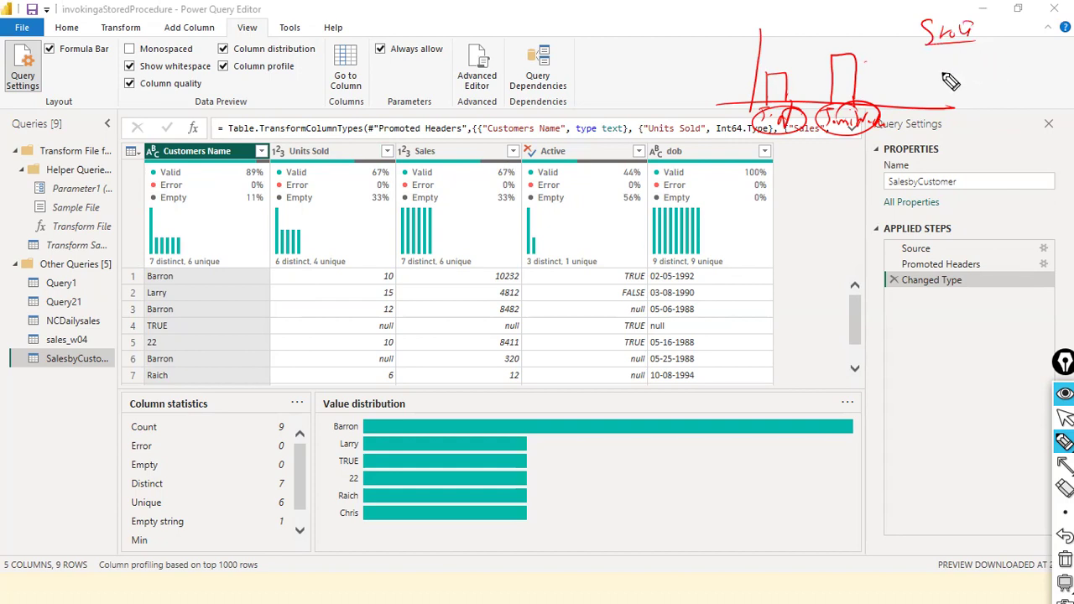
pyautogui.moveTo(912, 122)
pyautogui.mouseDown()
pyautogui.moveTo(842, 153)
pyautogui.moveTo(894, 109)
pyautogui.moveTo(750, 153)
pyautogui.moveTo(900, 111)
pyautogui.mouseUp()
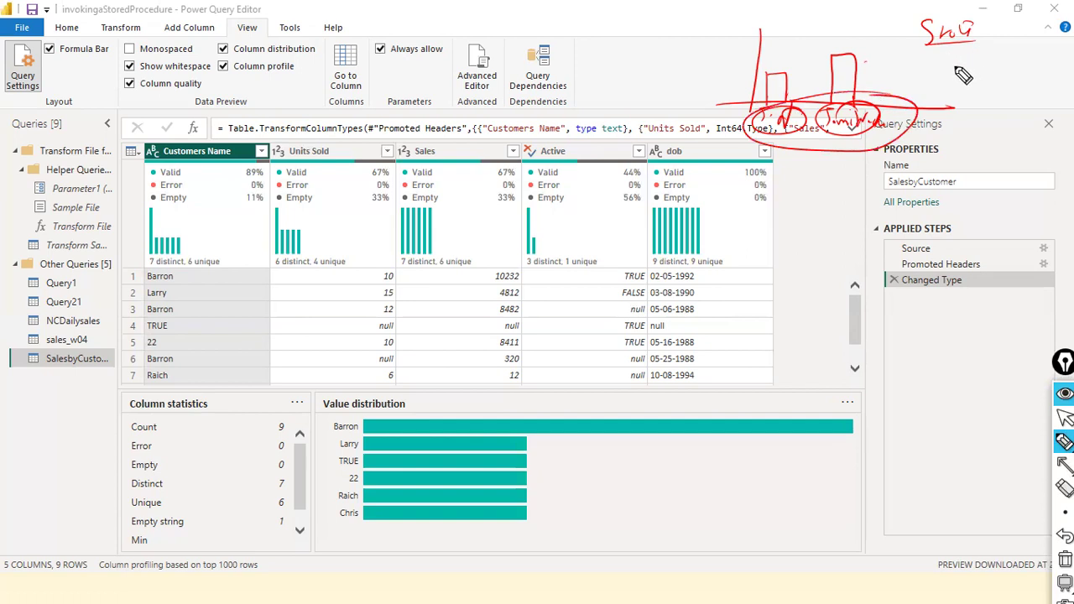
pyautogui.moveTo(935, 63); pyautogui.dragTo(947, 62)
pyautogui.moveTo(944, 62)
pyautogui.mouseDown()
pyautogui.moveTo(945, 76)
pyautogui.moveTo(980, 64)
pyautogui.moveTo(1014, 87)
pyautogui.moveTo(1034, 79)
pyautogui.mouseUp()
pyautogui.moveTo(949, 89); pyautogui.dragTo(1025, 97)
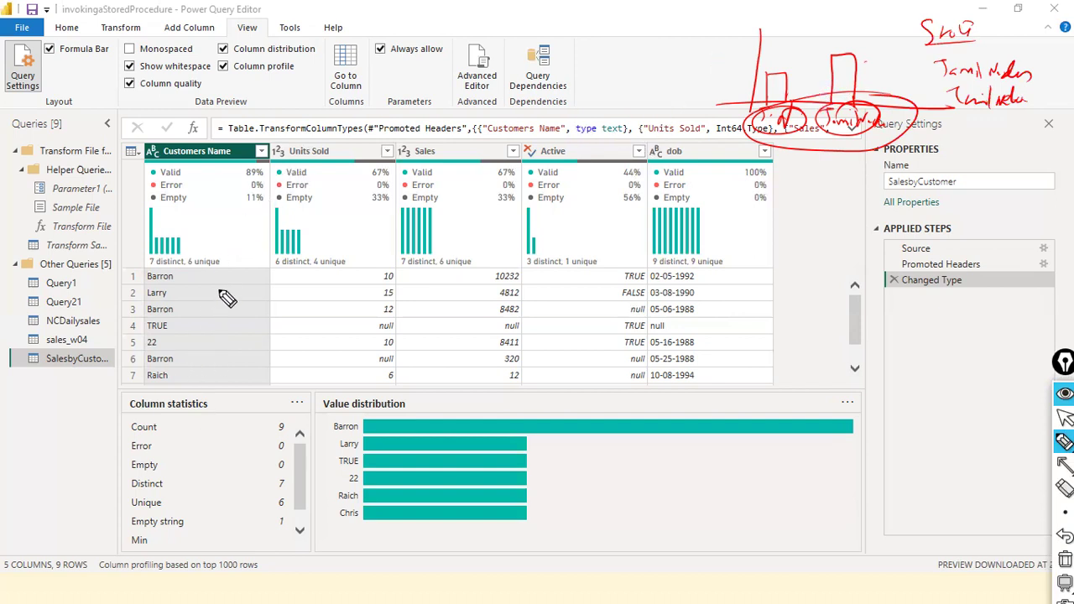
# - Mark and circle in pen the null values in rows 4 and 6 of the Units Sold column
pyautogui.moveTo(364, 322); pyautogui.dragTo(375, 318)
pyautogui.moveTo(364, 358); pyautogui.dragTo(374, 353)
pyautogui.moveTo(365, 328); pyautogui.dragTo(399, 316)
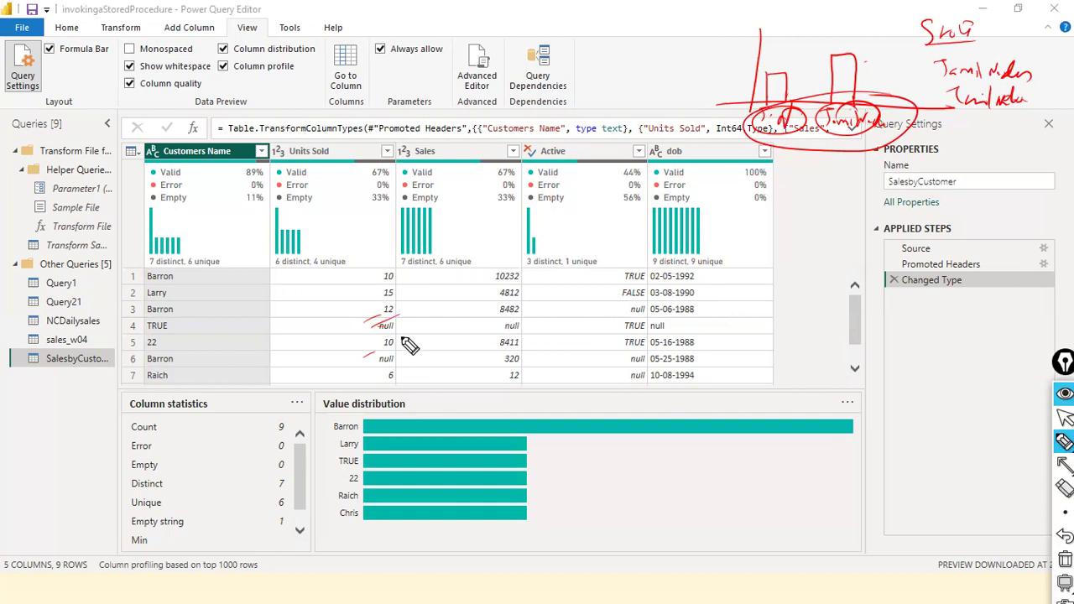
pyautogui.moveTo(383, 326)
pyautogui.mouseDown()
pyautogui.moveTo(396, 319)
pyautogui.moveTo(395, 361)
pyautogui.moveTo(394, 351)
pyautogui.mouseUp()
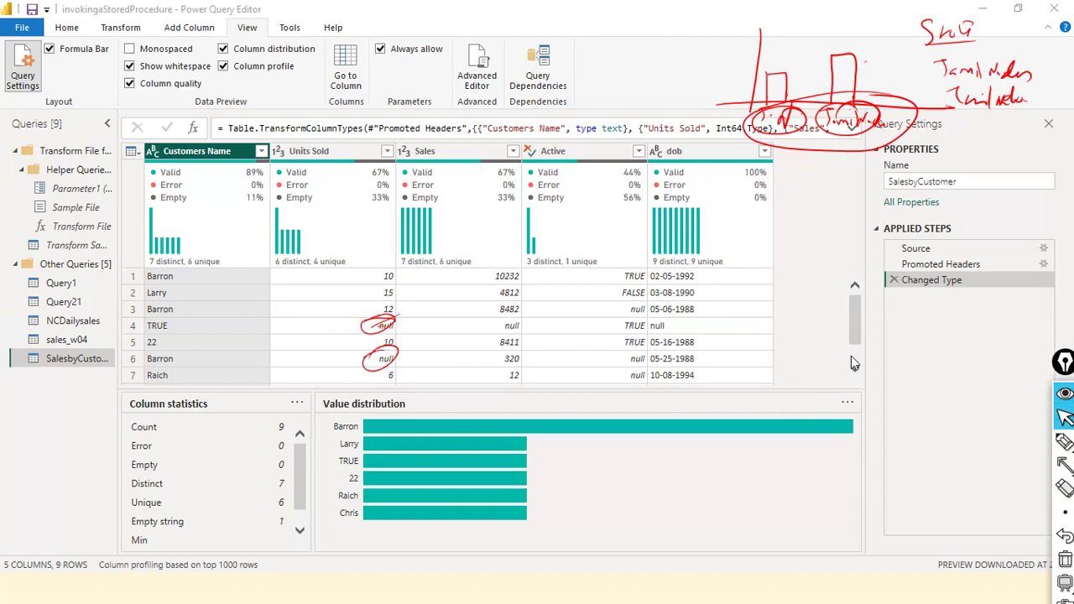
# - Look through all rows of the SalesbyCustomer table and clear all pen ink from the screen
pyautogui.scroll(-1, 854, 361)
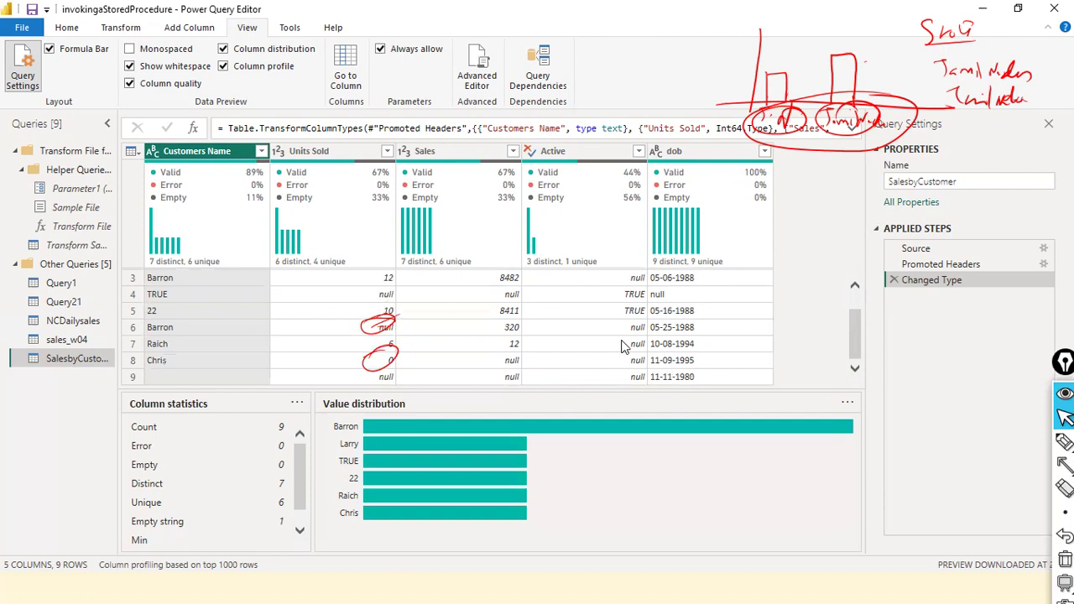
pyautogui.scroll(1, 623, 347)
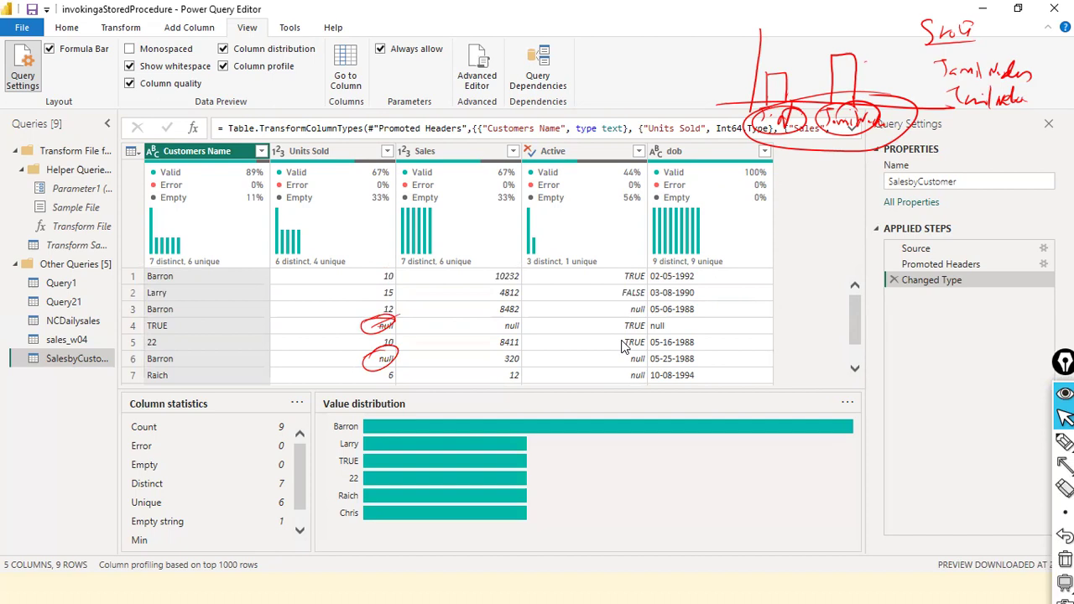
pyautogui.scroll(-1, 619, 334)
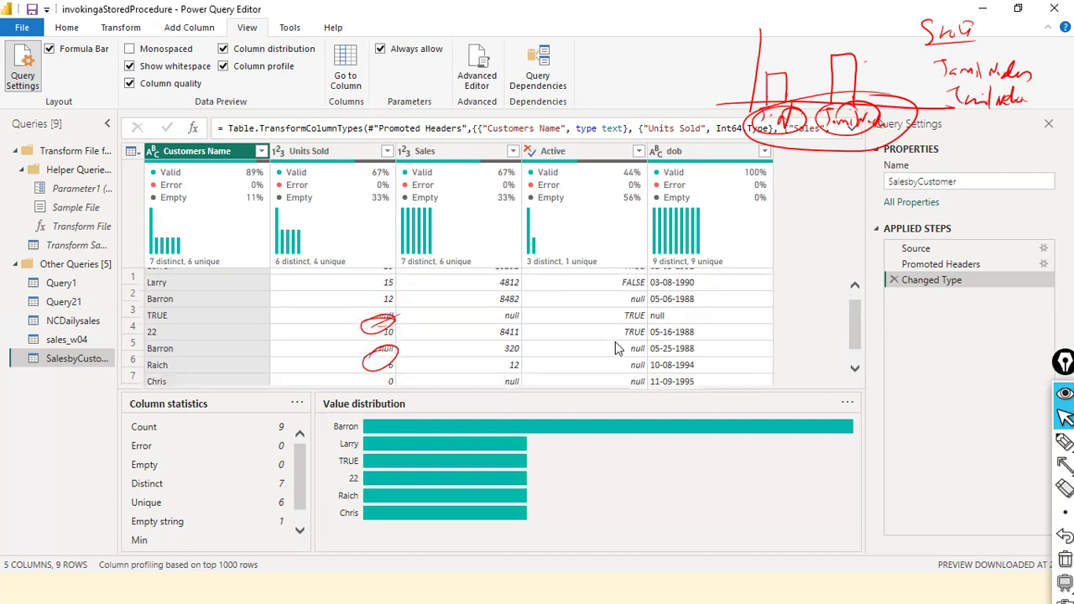
pyautogui.scroll(1, 615, 344)
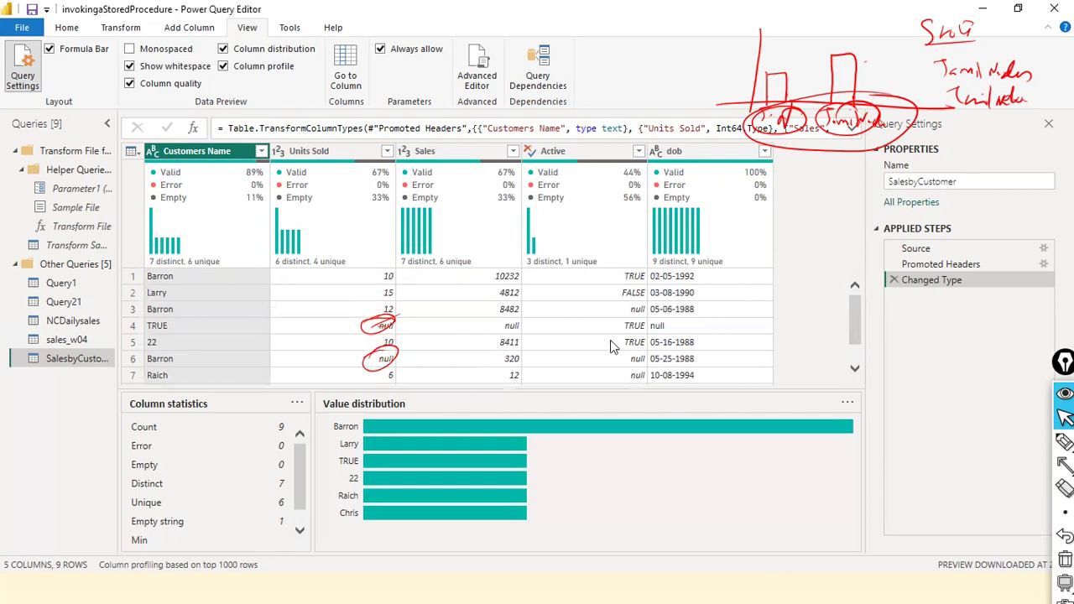
pyautogui.hotkey('ctrl', 'shift', 'c')
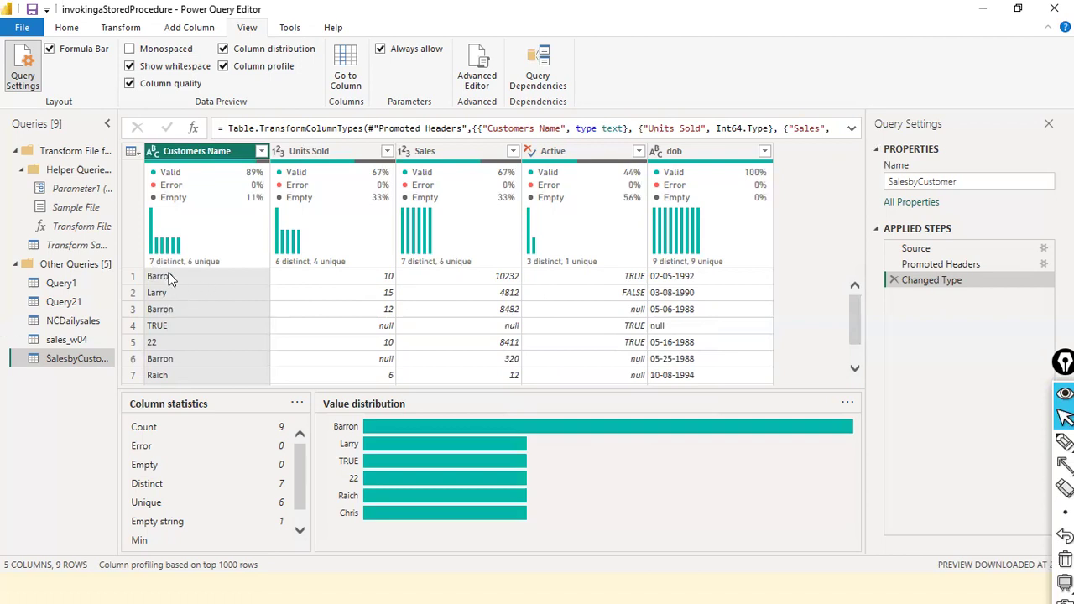
pyautogui.moveTo(179, 280)
pyautogui.scroll(-1, 619, 342)
pyautogui.scroll(1, 619, 341)
pyautogui.click(24, 28)
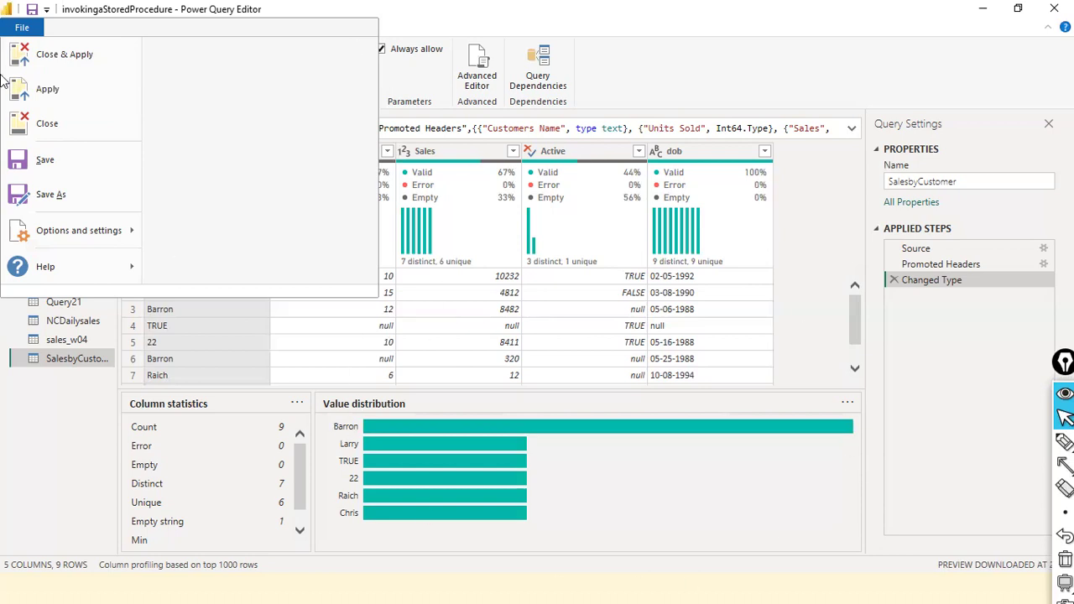
pyautogui.press('Escape')
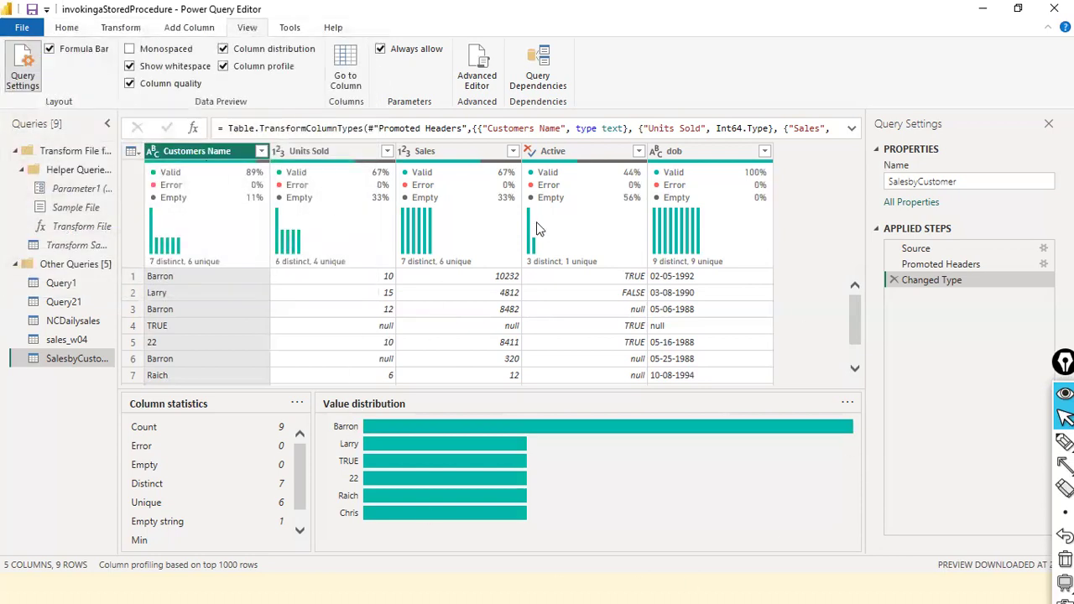